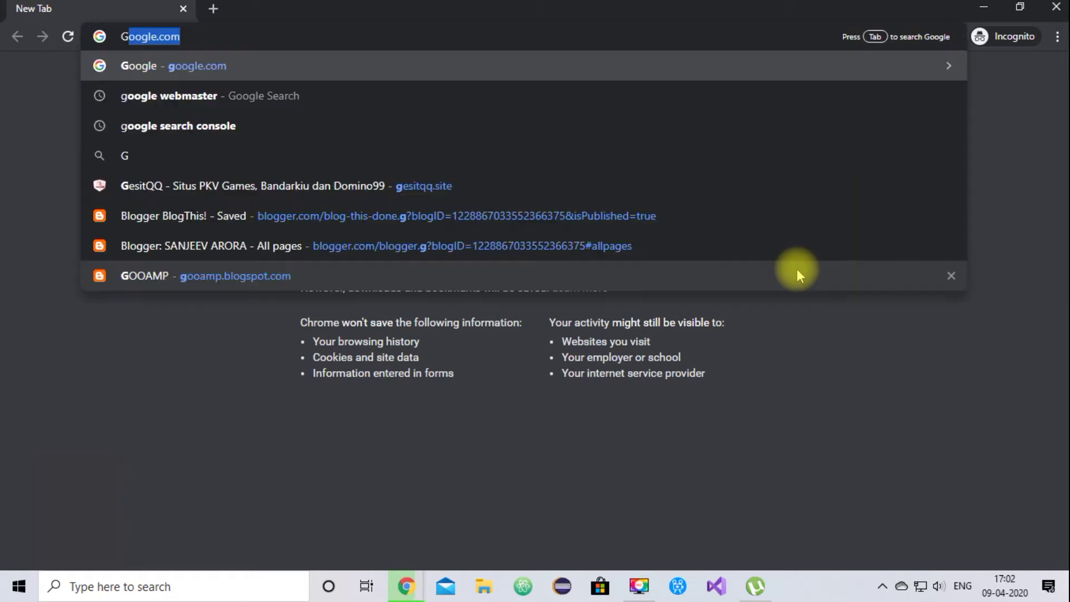
Open Google, search for WIRESHARK, and open the official wireshark.org website
key(Return)
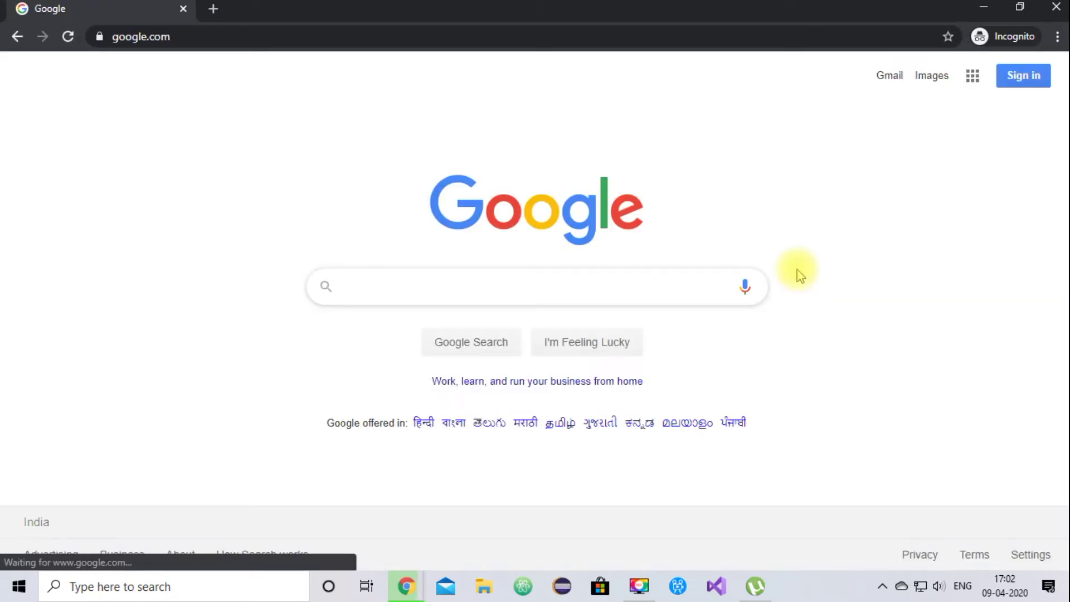
text(WIRE)
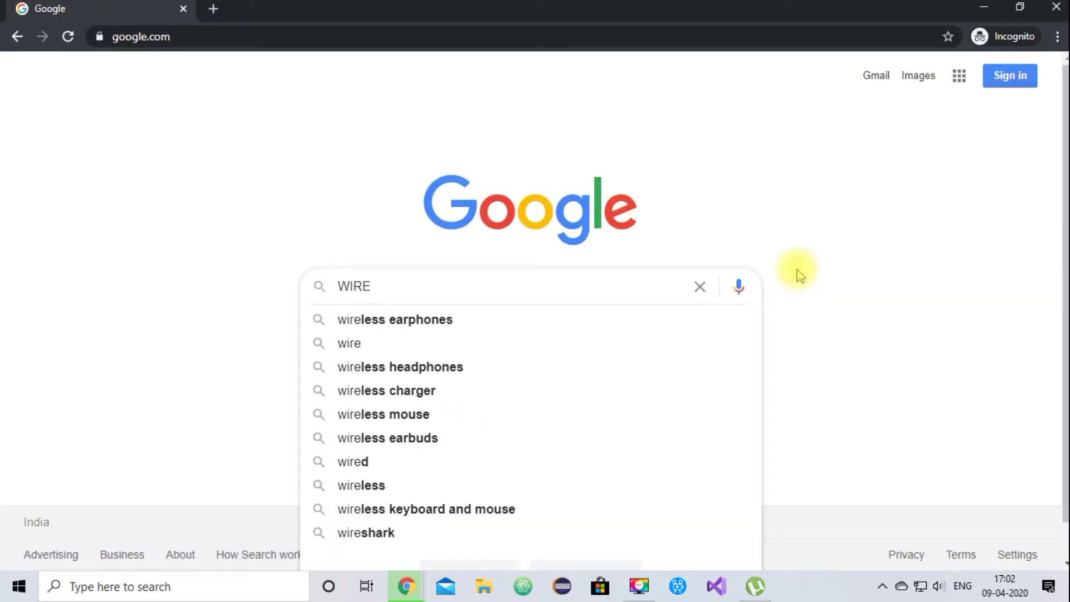
text(SHARK)
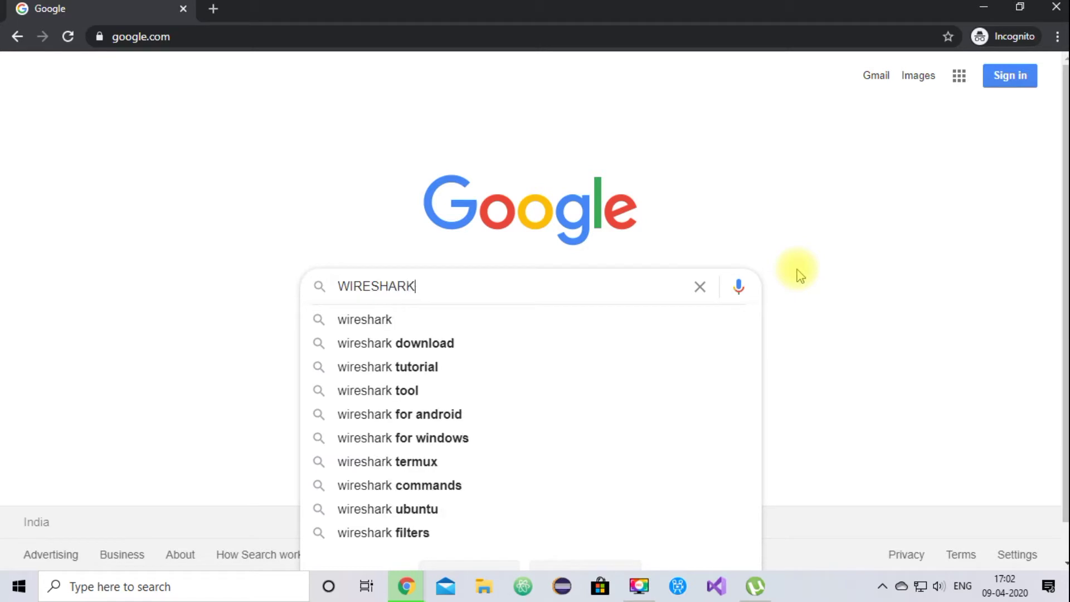
key(Return)
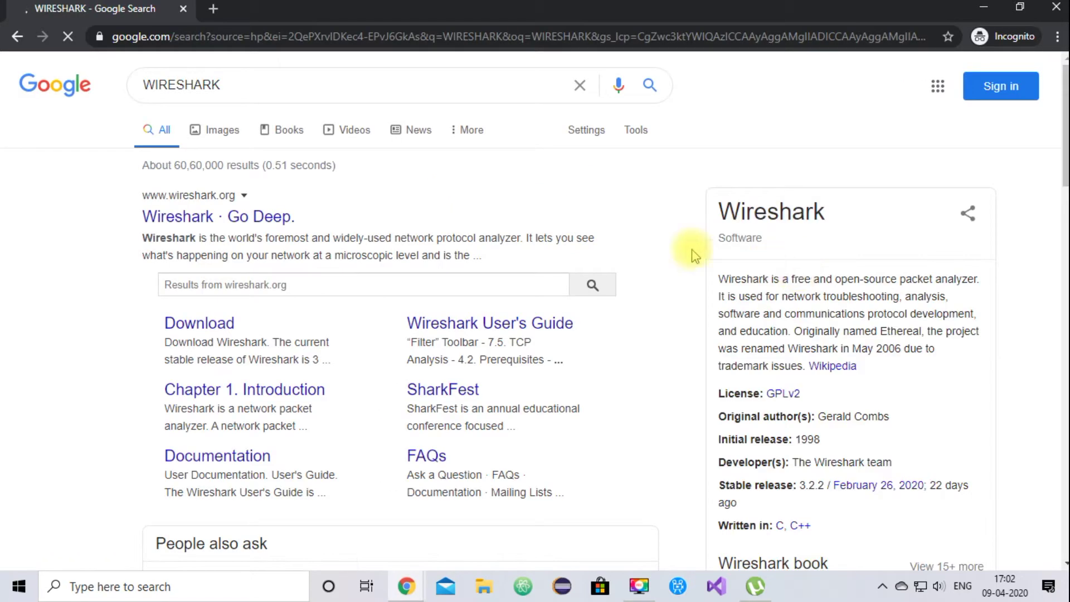
click(249, 216)
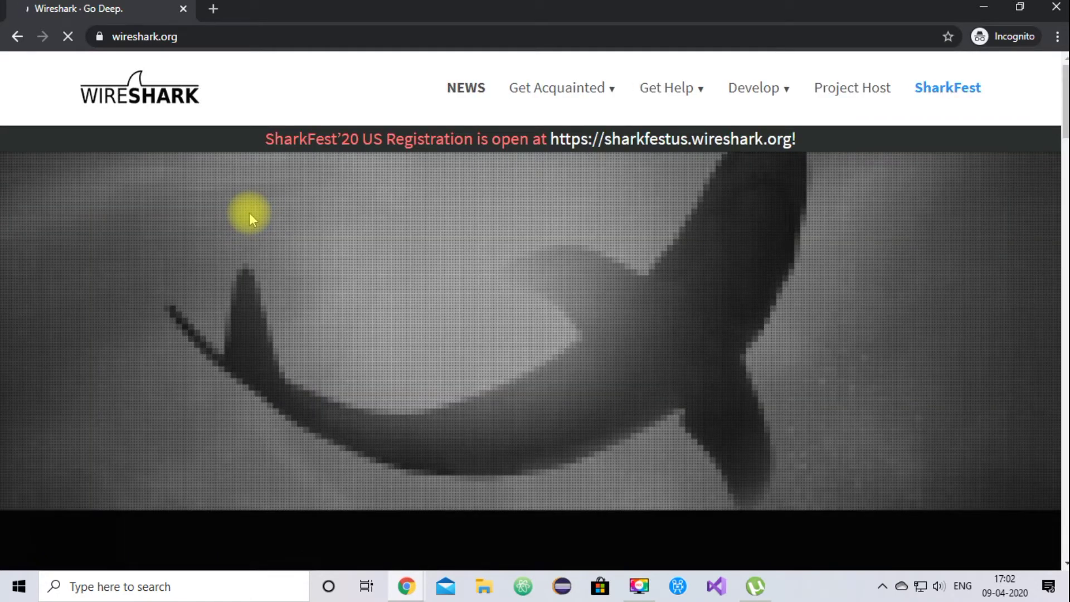
click(303, 366)
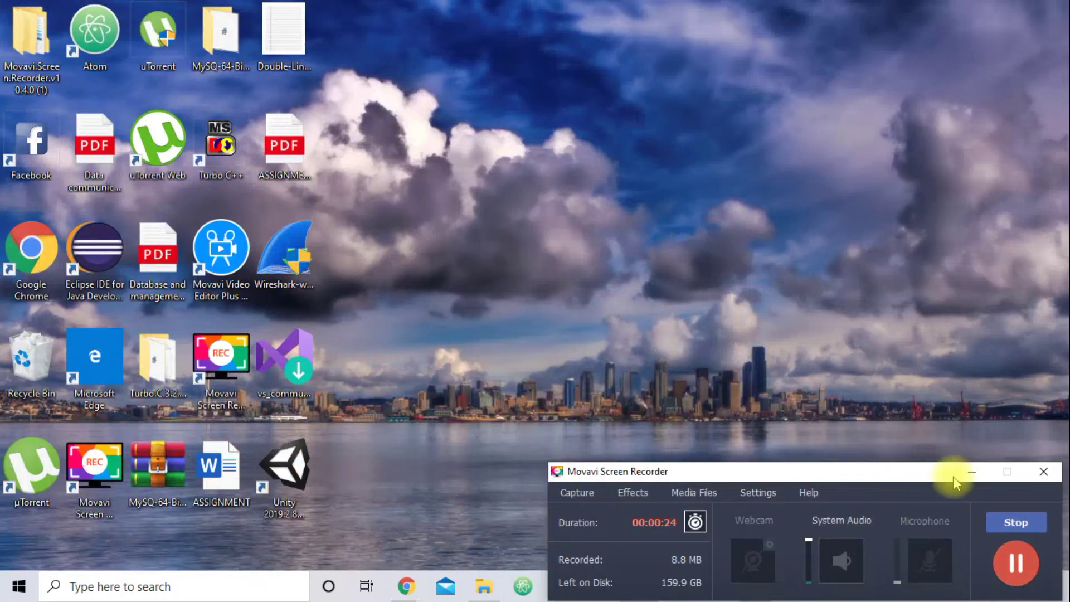
Run the Wireshark-win64-3.2.3 installer from the desktop as administrator
click(953, 475)
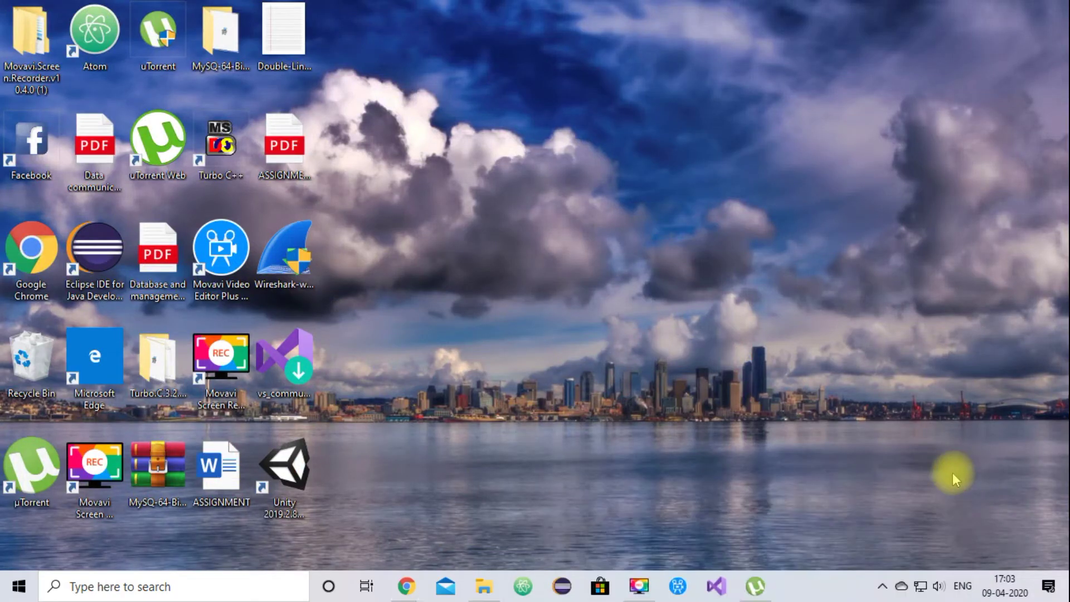
click(289, 258)
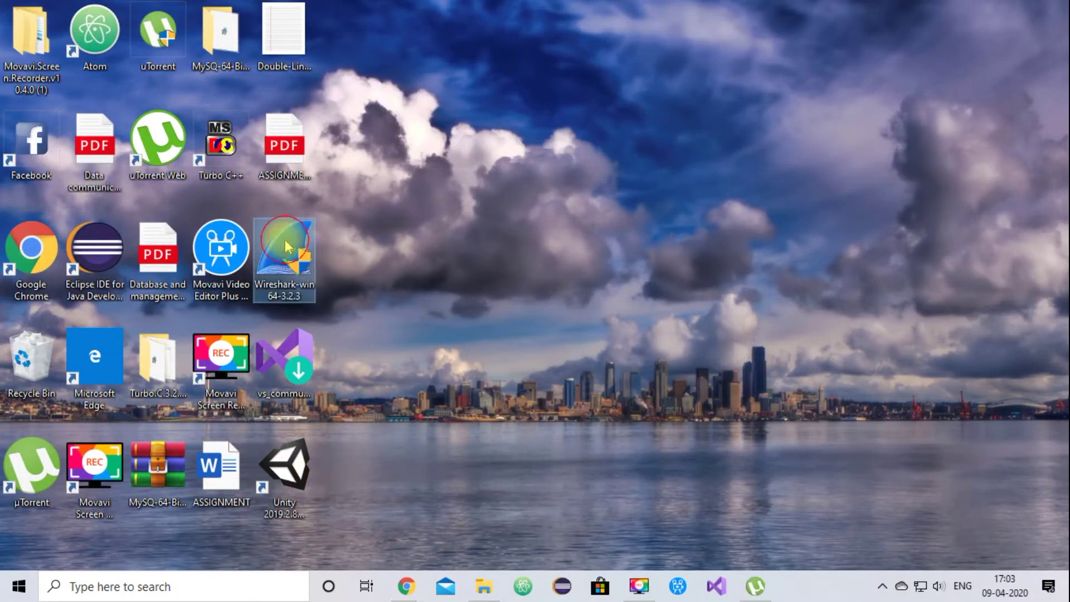
right_click(290, 257)
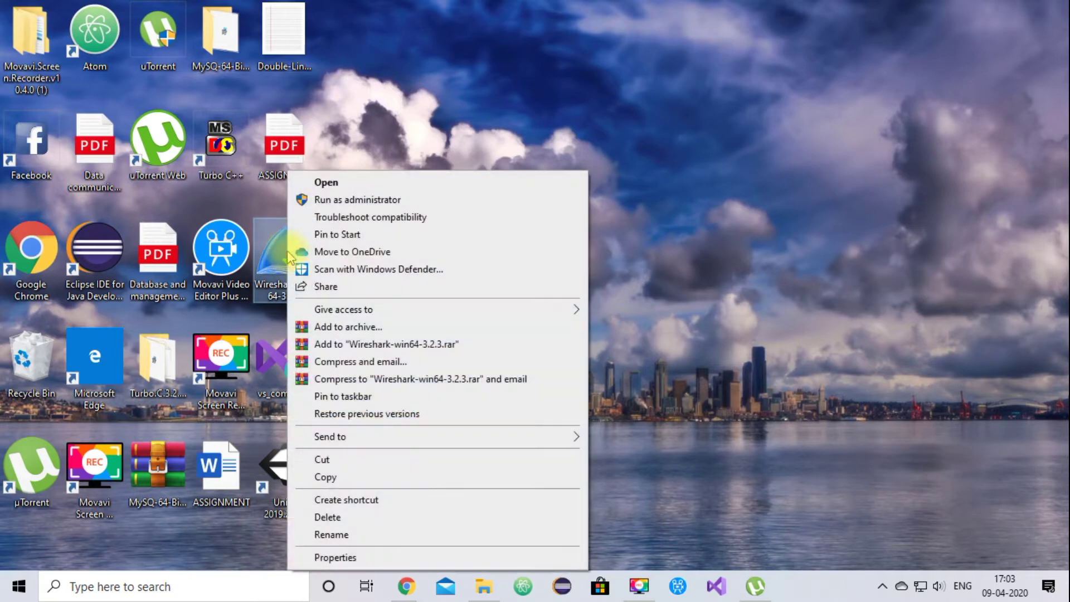
click(331, 202)
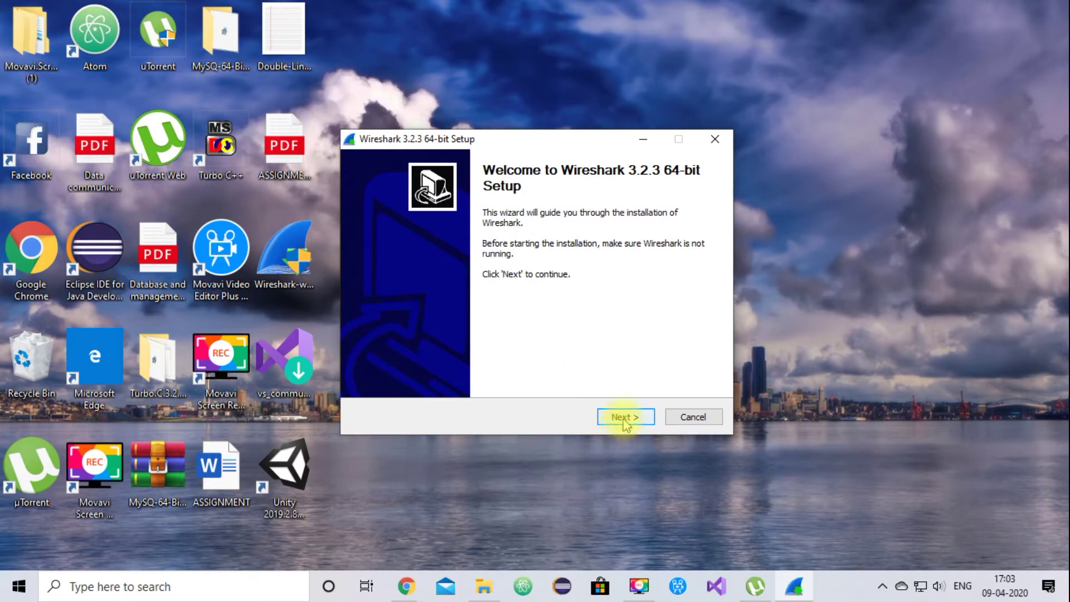
Start the Wireshark setup, accept the license, and keep the default components for installation
click(624, 418)
click(626, 423)
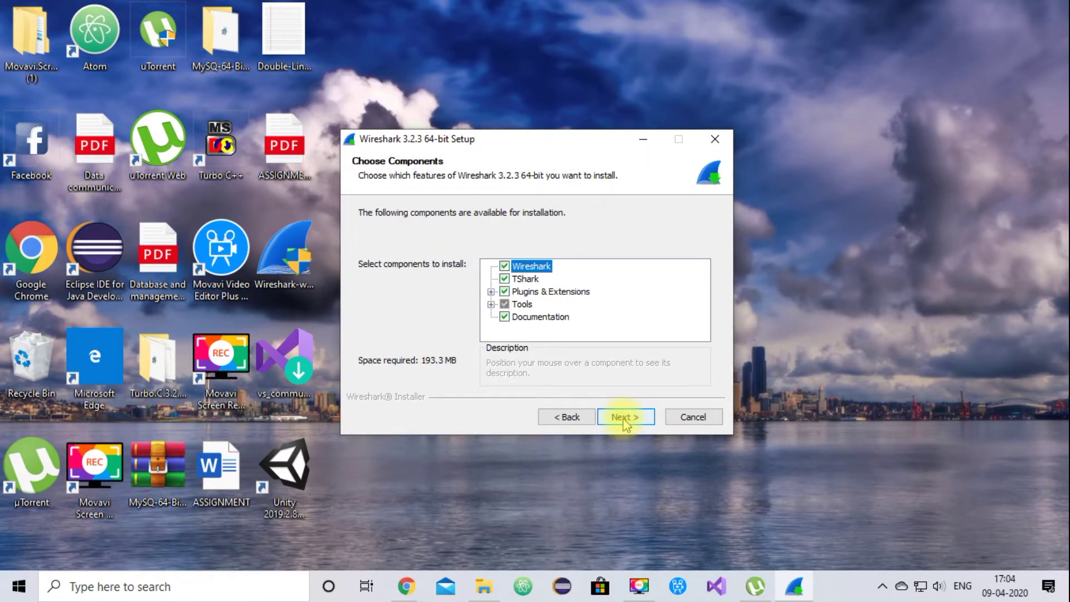
click(625, 424)
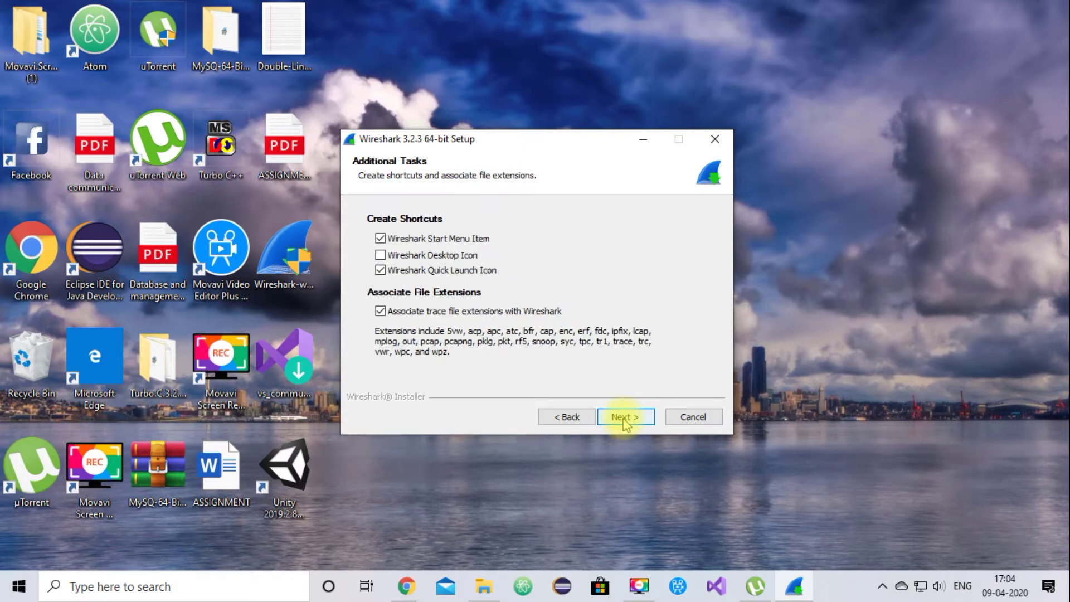
Enable the Wireshark Desktop Icon shortcut and start the installation with Npcap 0.9989 included and USBPcap left out
click(453, 256)
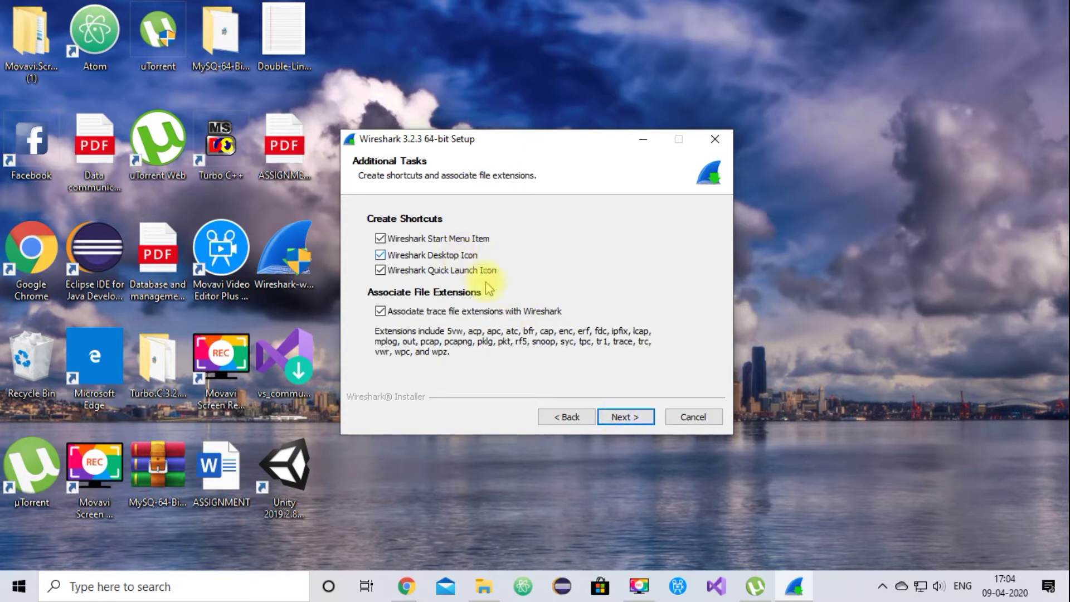
click(630, 422)
click(629, 423)
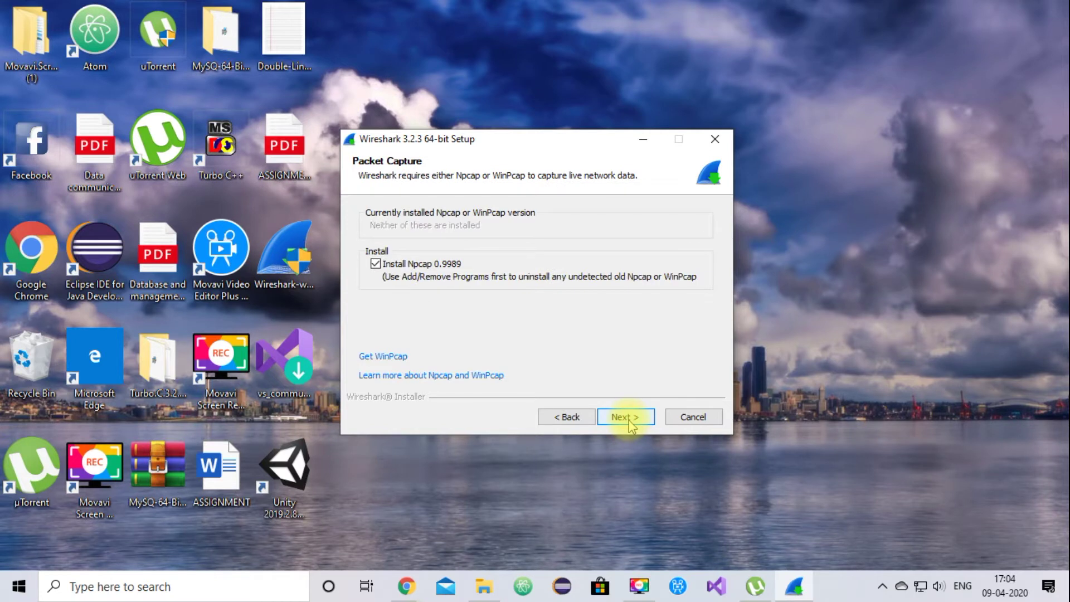
click(629, 422)
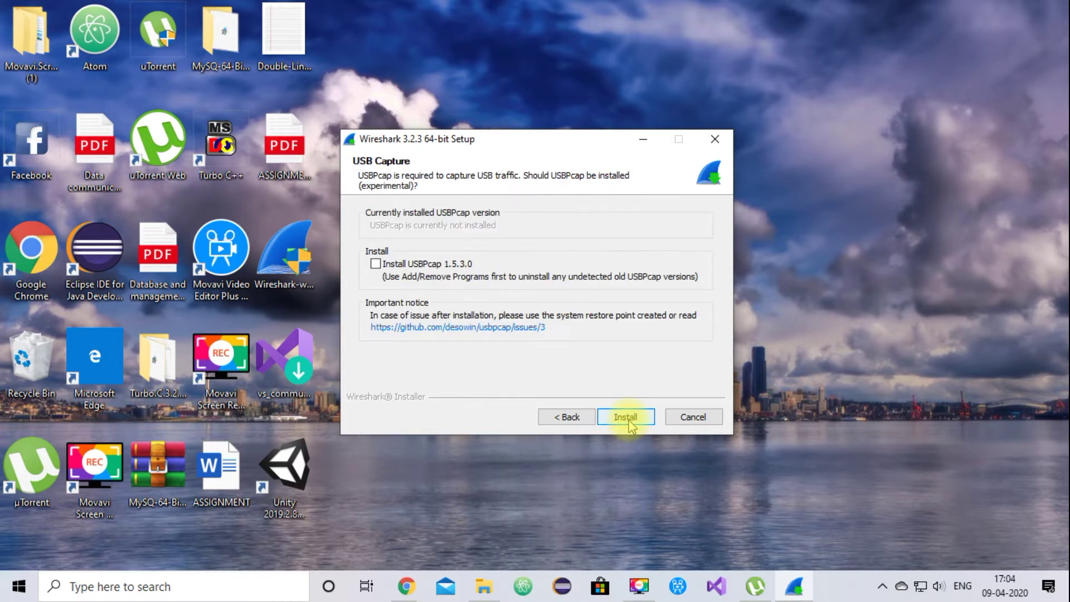
click(629, 423)
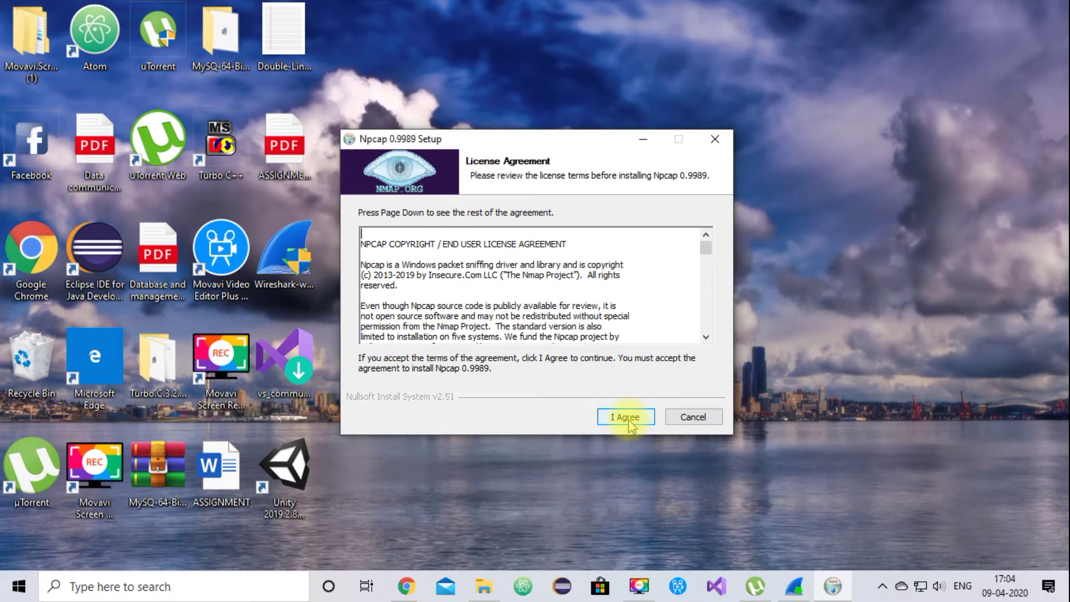
Accept the Npcap 0.9989 license and complete its installation with raw 802.11 traffic support for wireless adapters
click(625, 418)
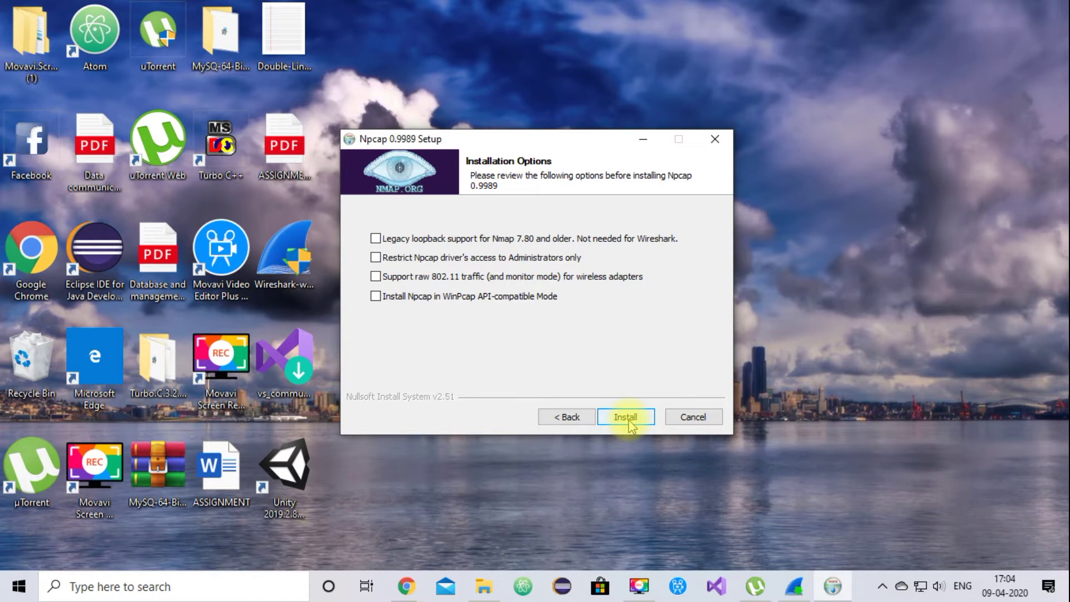
click(375, 276)
click(620, 416)
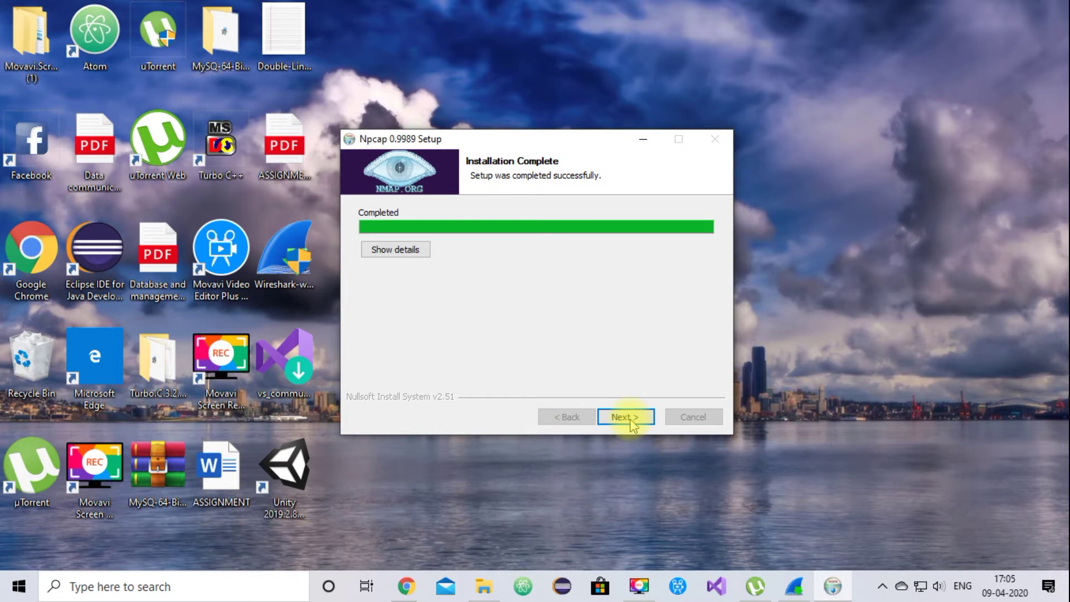
click(625, 418)
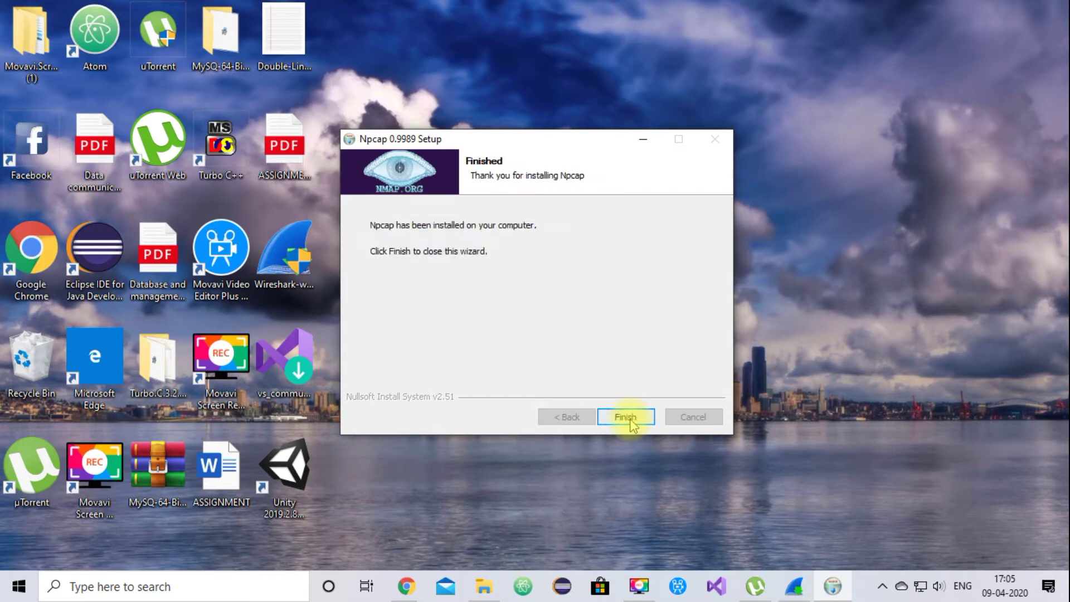
click(632, 423)
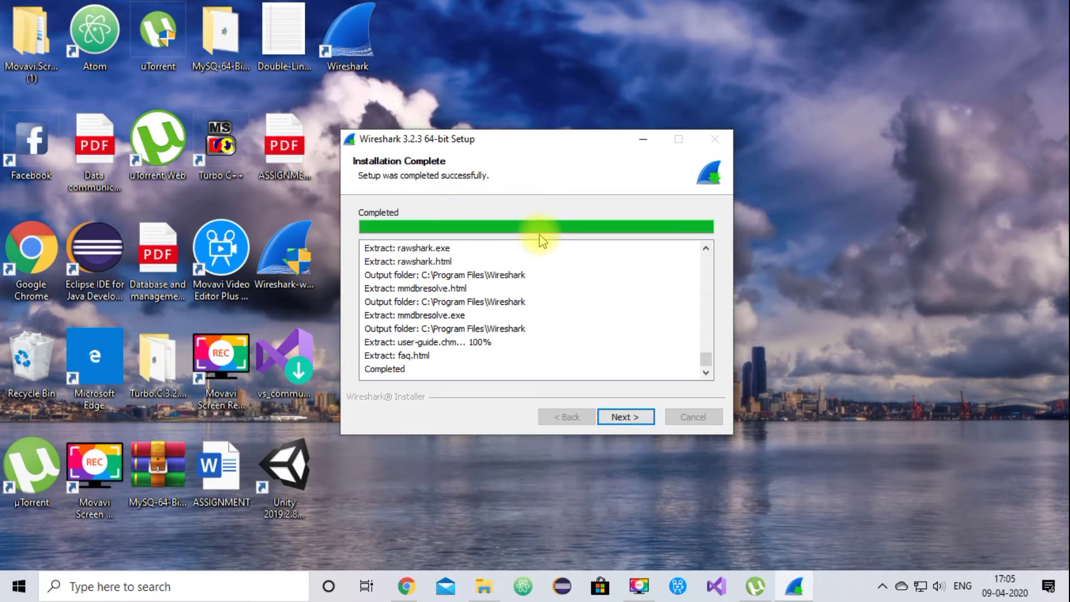
Complete the Wireshark 3.2.3 setup and close the wizard without showing the news
key(Return)
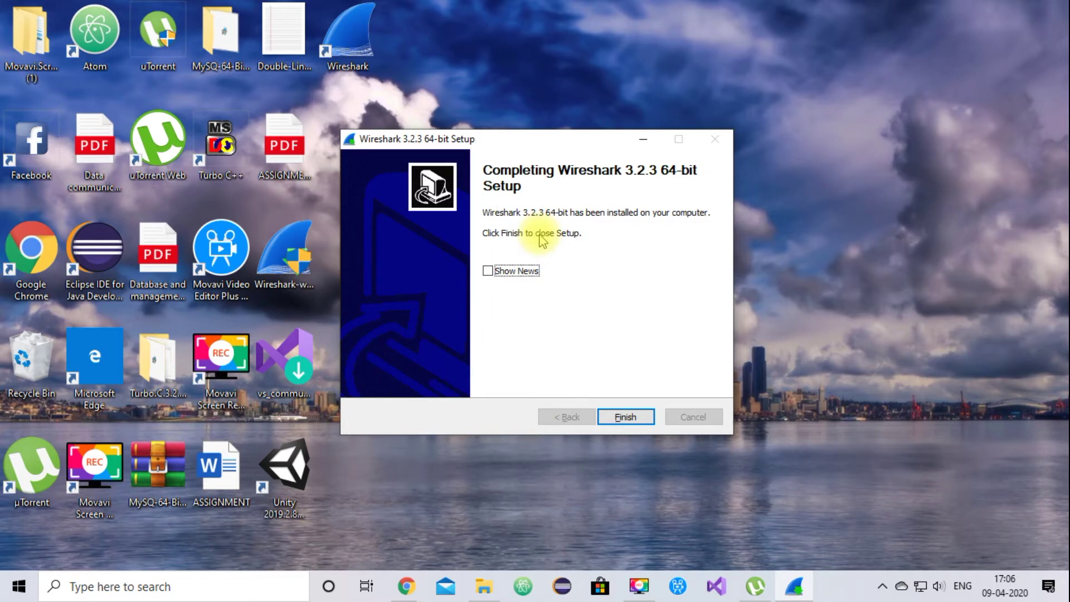
key(Tab)
key(Return)
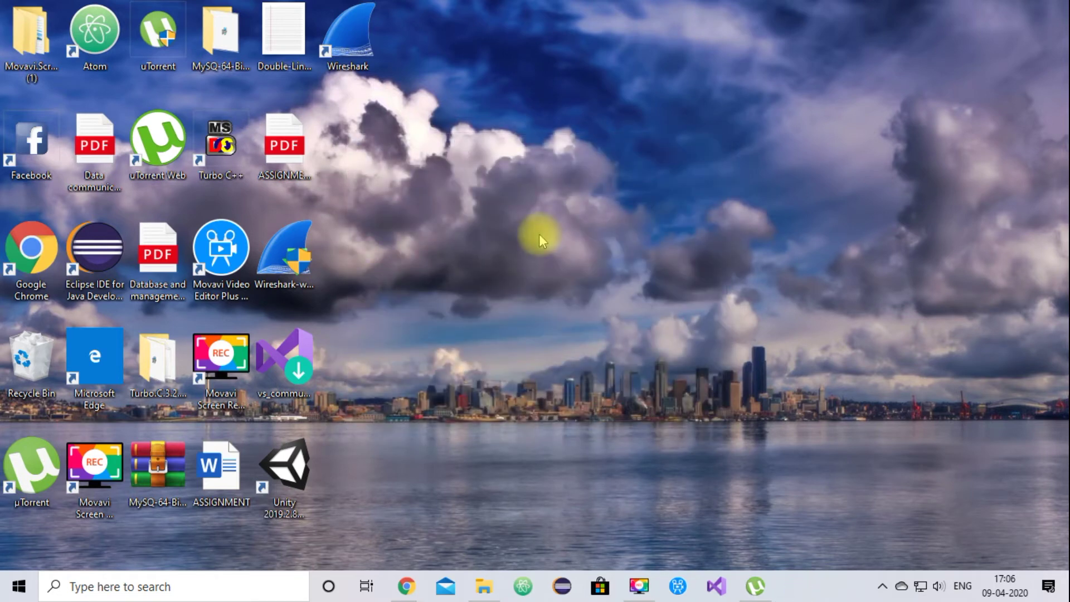
Launch Wireshark from its new desktop shortcut and maximize its window
right_click(358, 34)
click(399, 48)
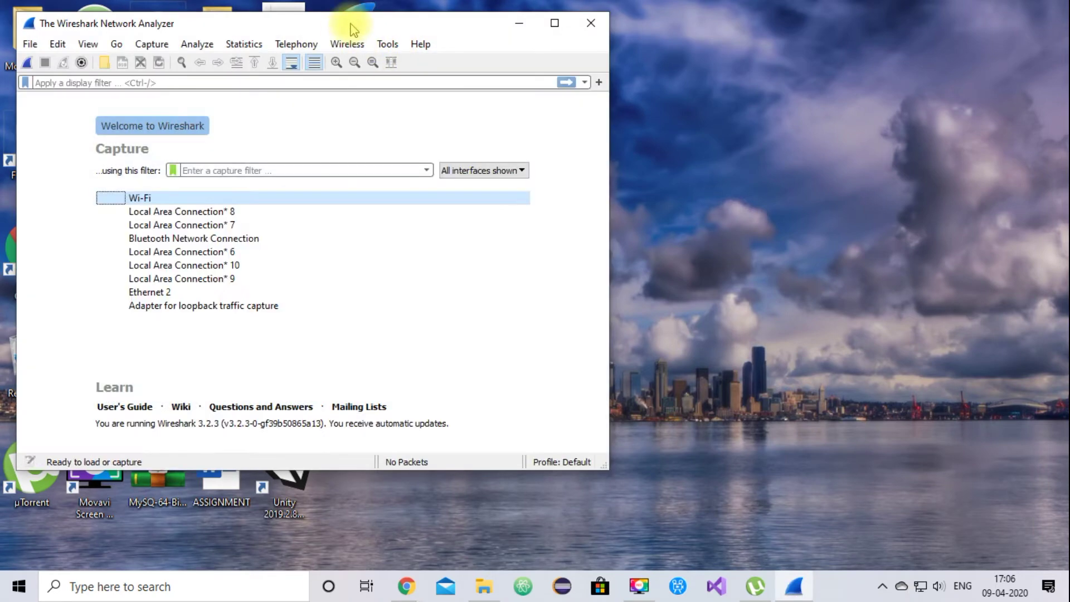
double_click(350, 24)
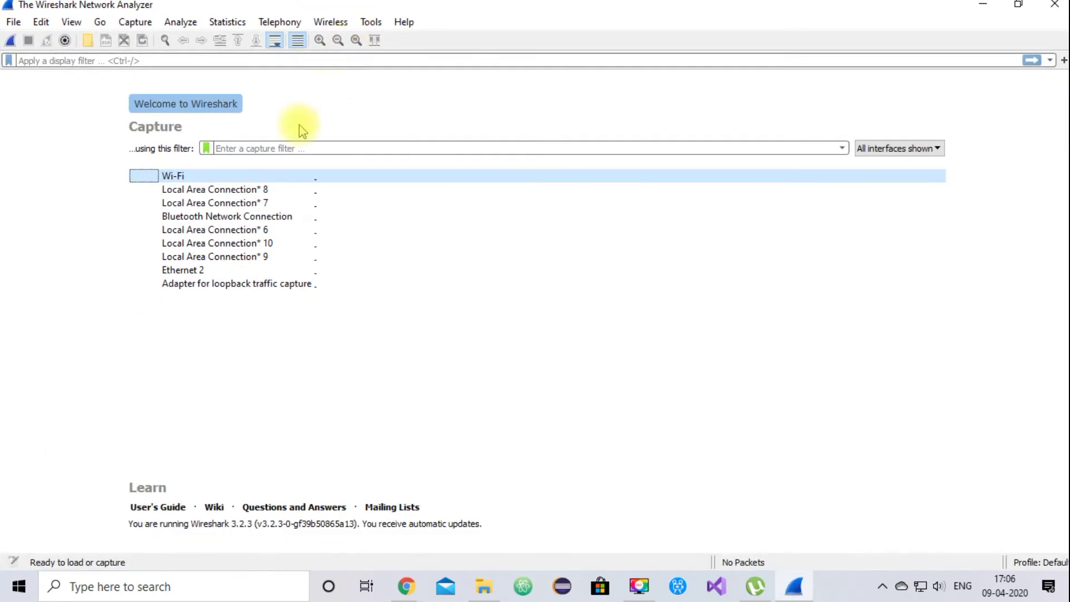
click(196, 284)
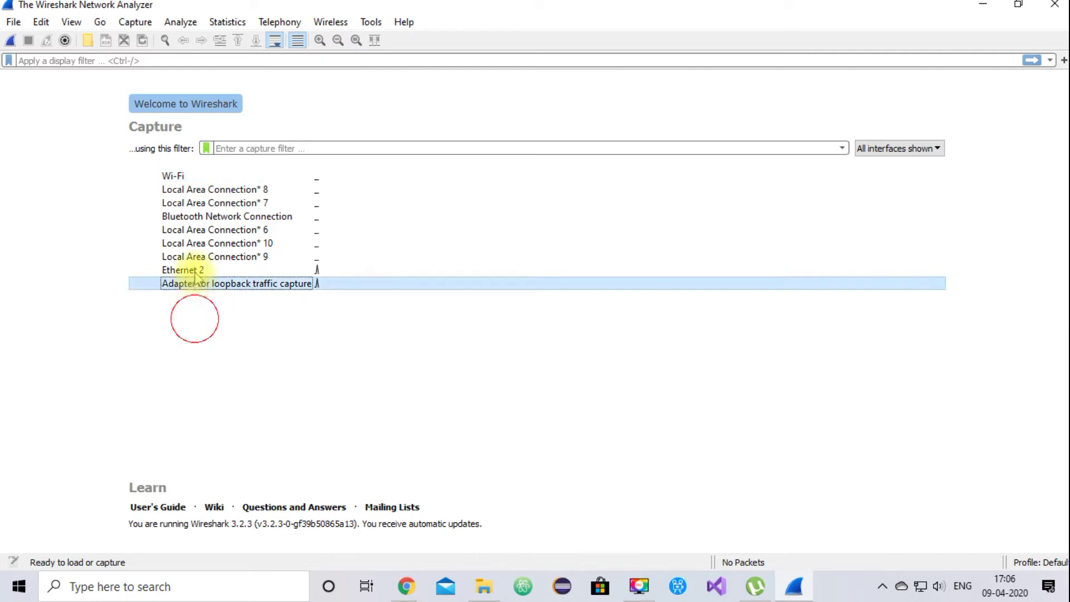
shift+click(188, 175)
click(221, 318)
shift+click(222, 191)
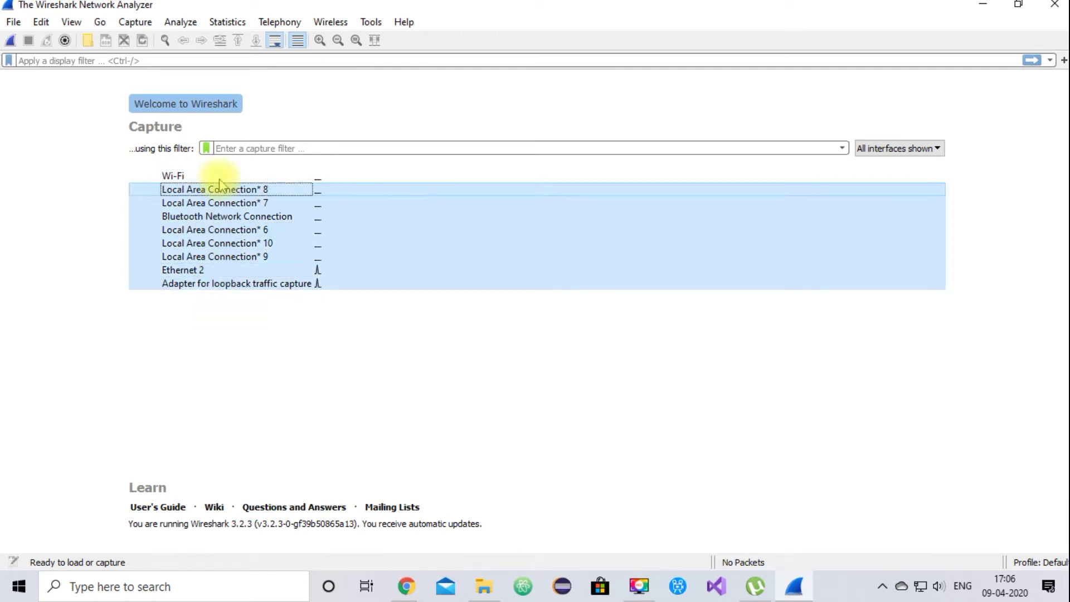
shift+click(218, 175)
click(234, 328)
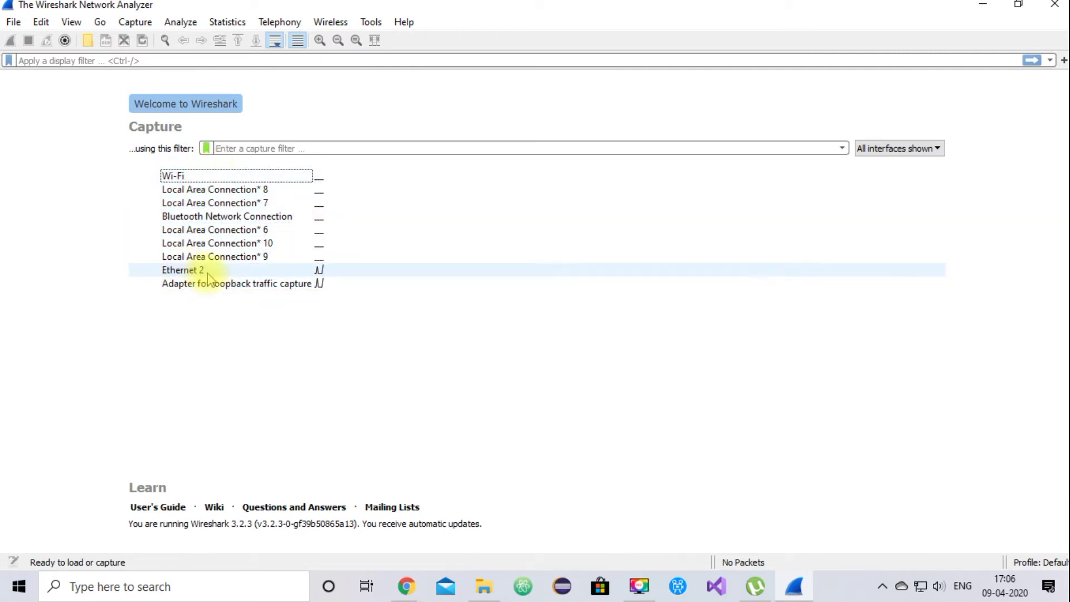
Start a live packet capture on the Ethernet 2 interface
double_click(229, 271)
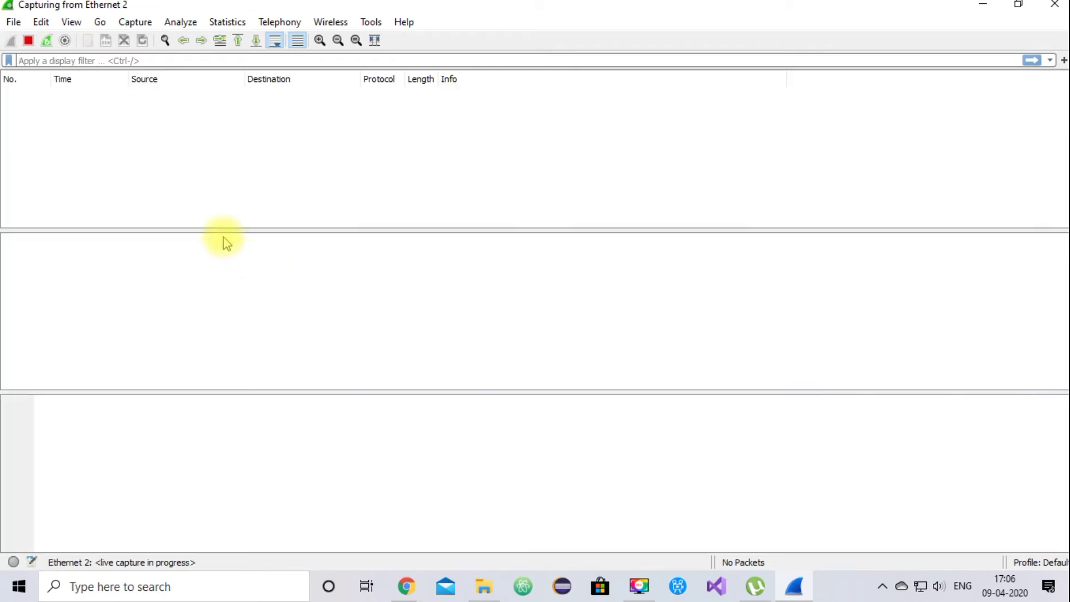
Write the note "THIS IS MY LOCAL NETWORK THAT I AM USING NOW" in the display filter and clear it again
click(161, 61)
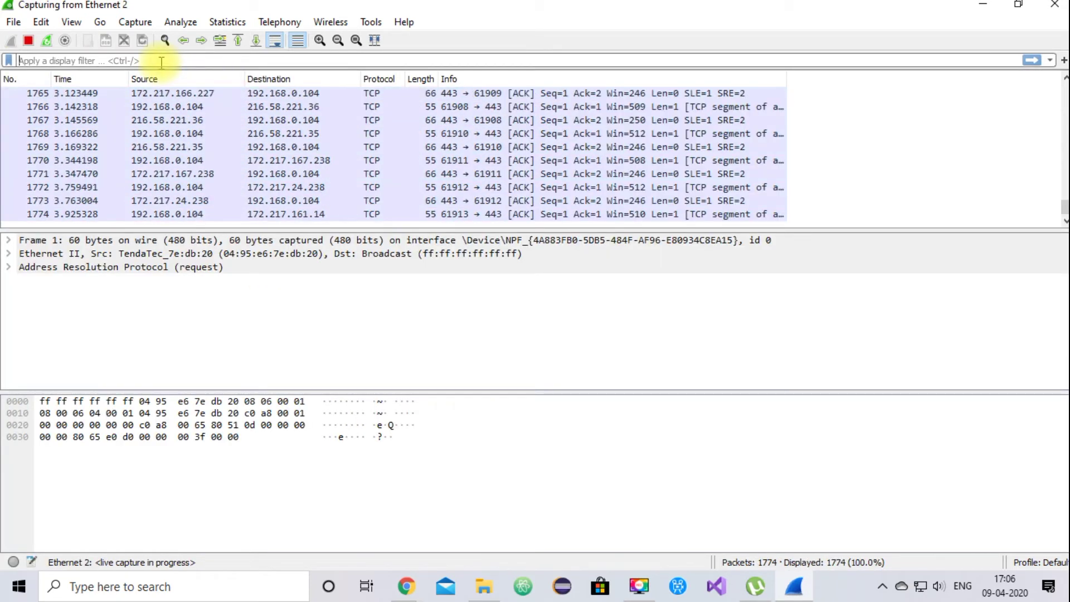
text(THIS IS M)
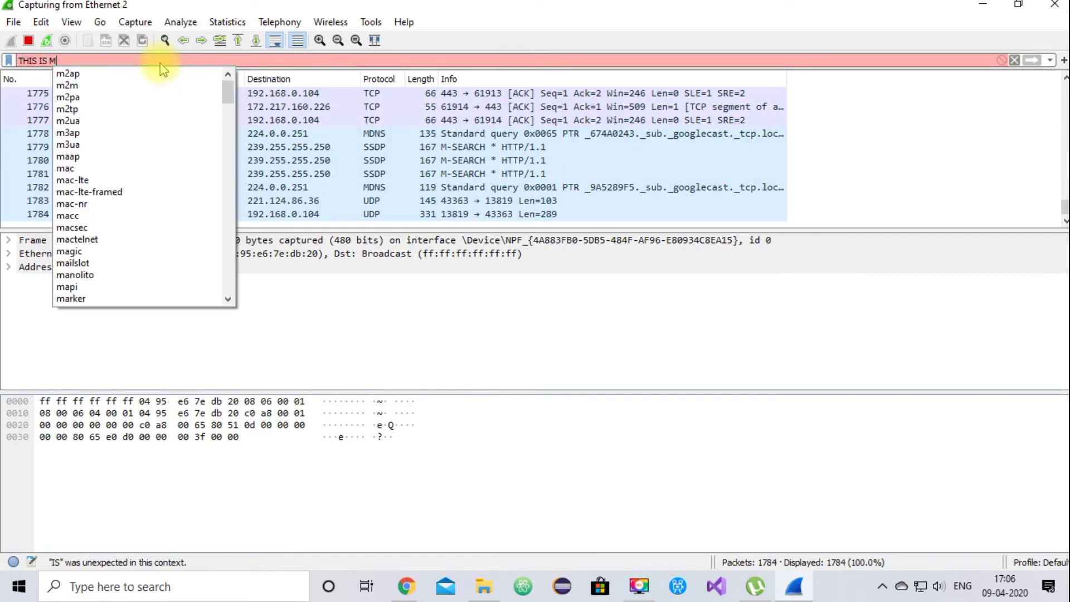
text(Y LOCAL NETWORK THAT )
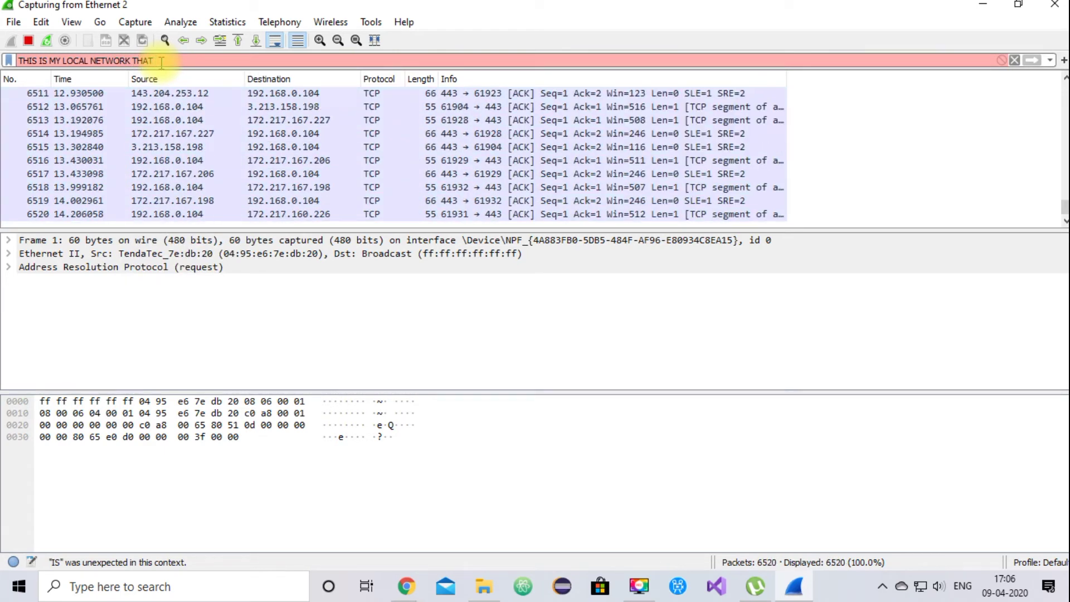
text(I AM U)
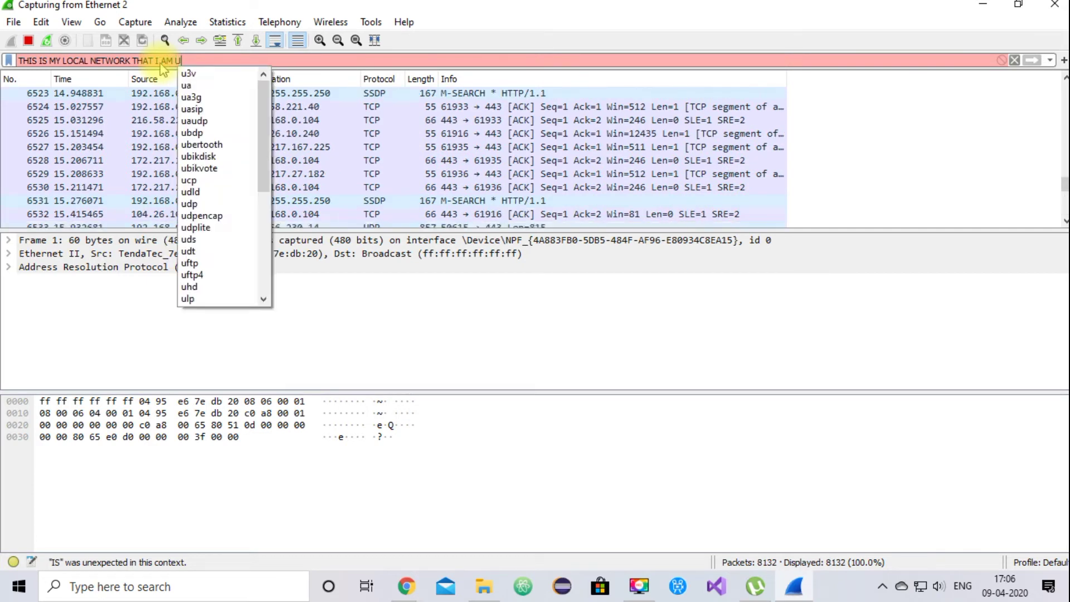
text(SING NO)
text(W)
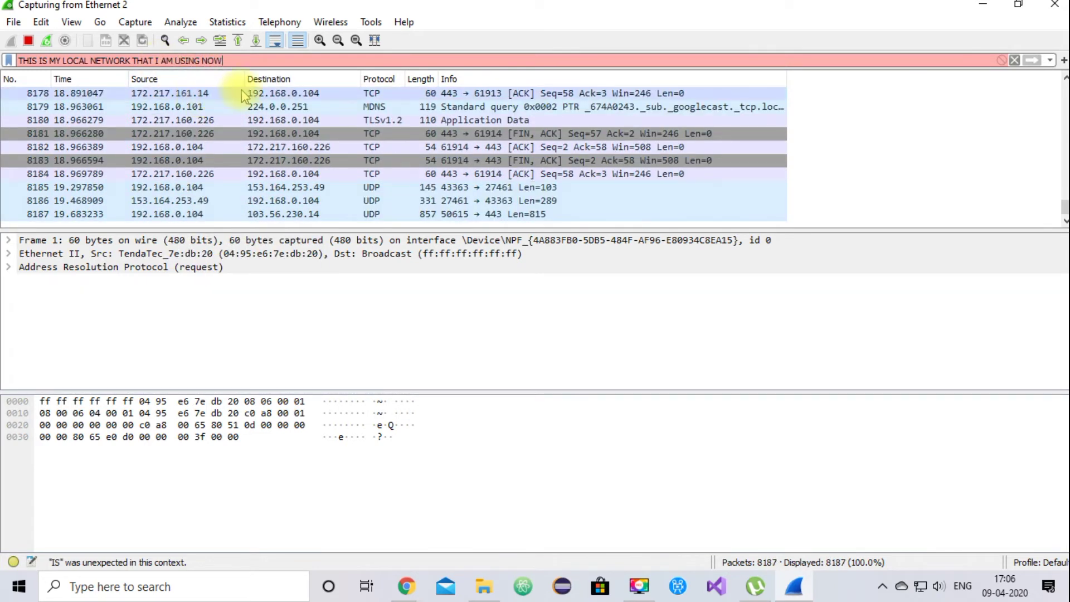
drag(223, 61, 5, 60)
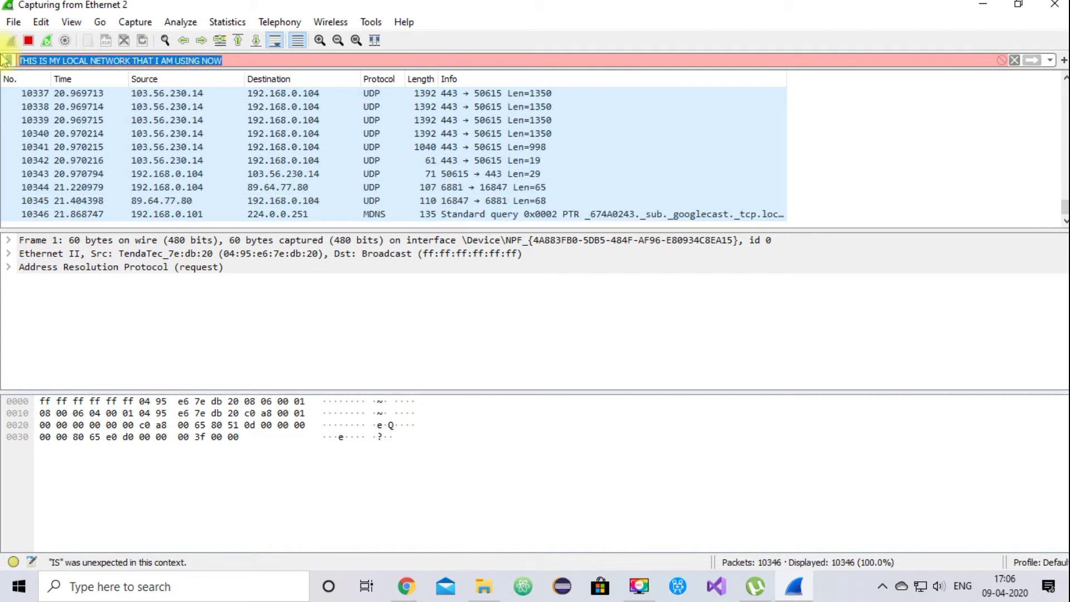
key(BackSpace)
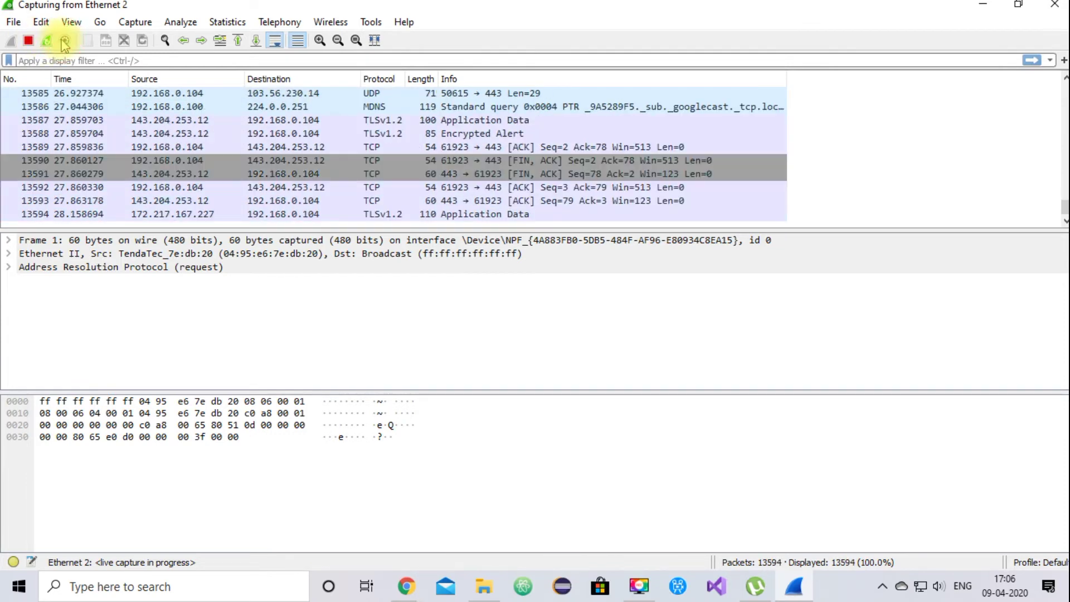
Stop the live capture on Ethernet 2 and open the capture options with the interface list
click(29, 40)
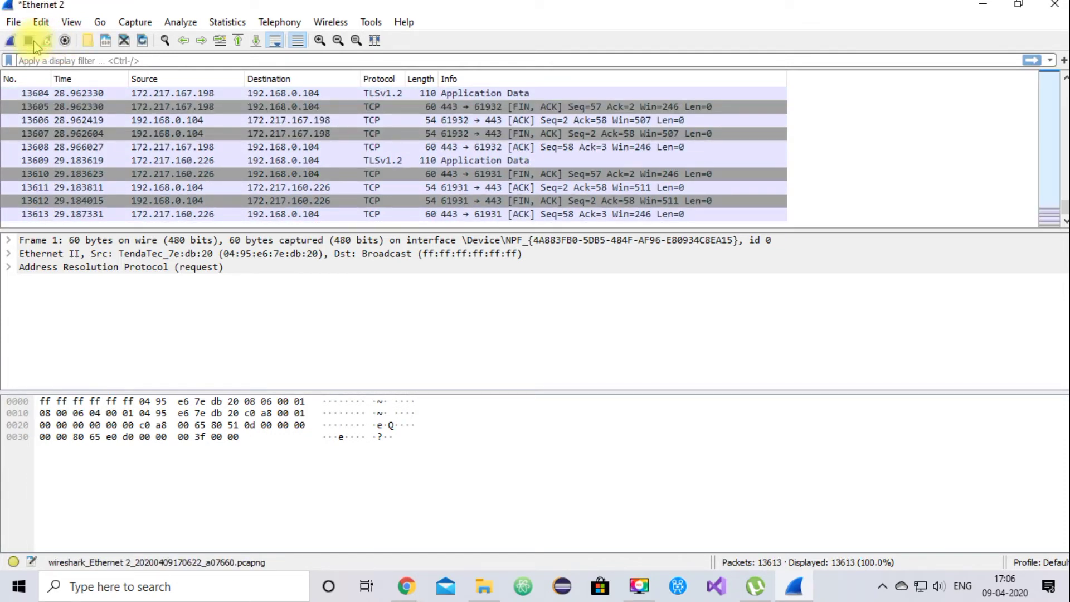
click(67, 42)
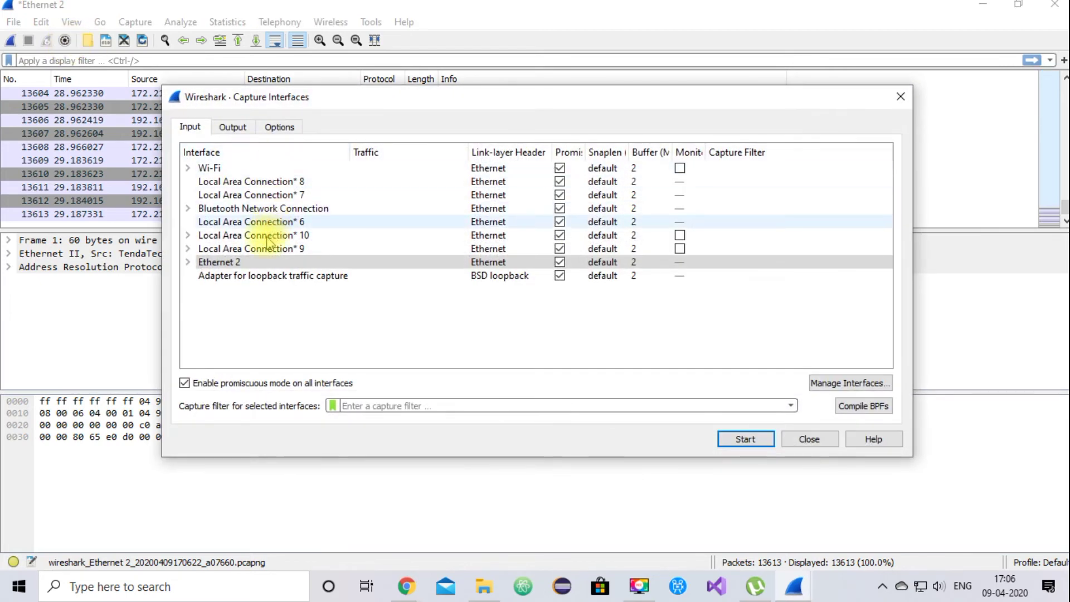
click(900, 97)
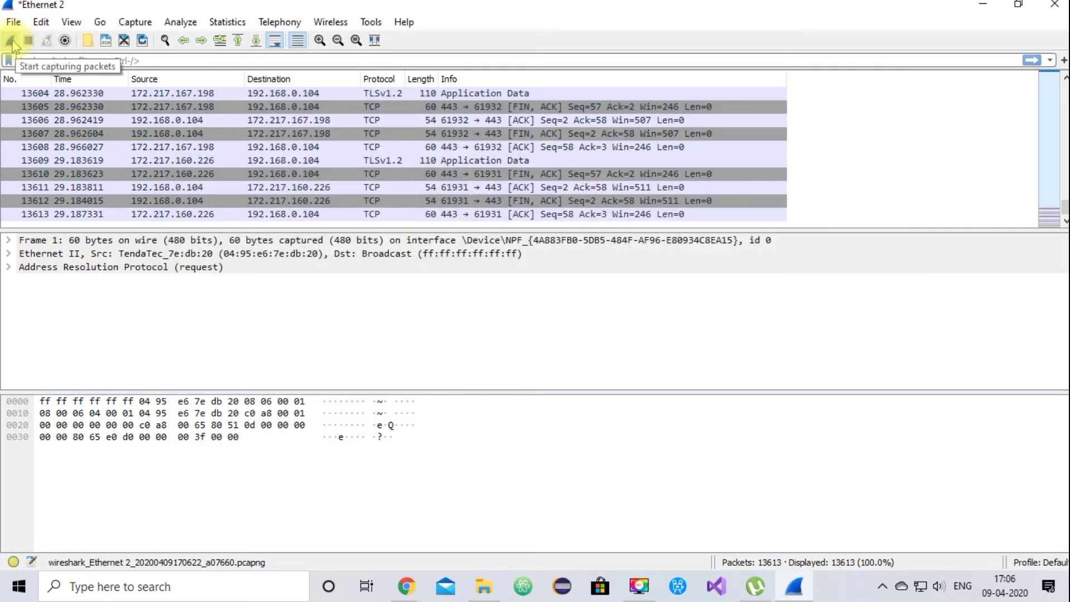
click(9, 22)
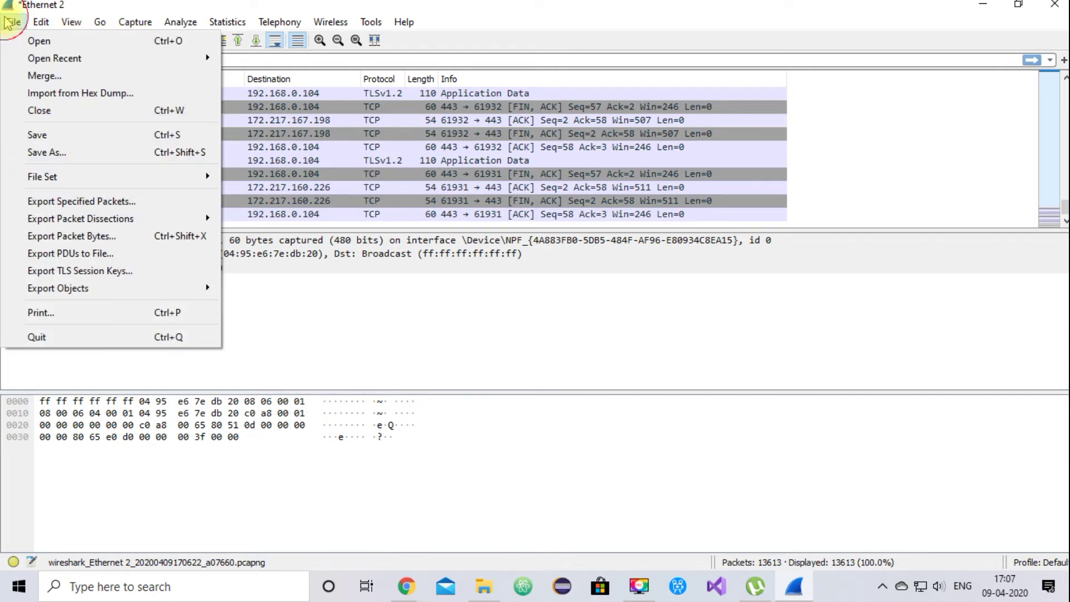
click(327, 311)
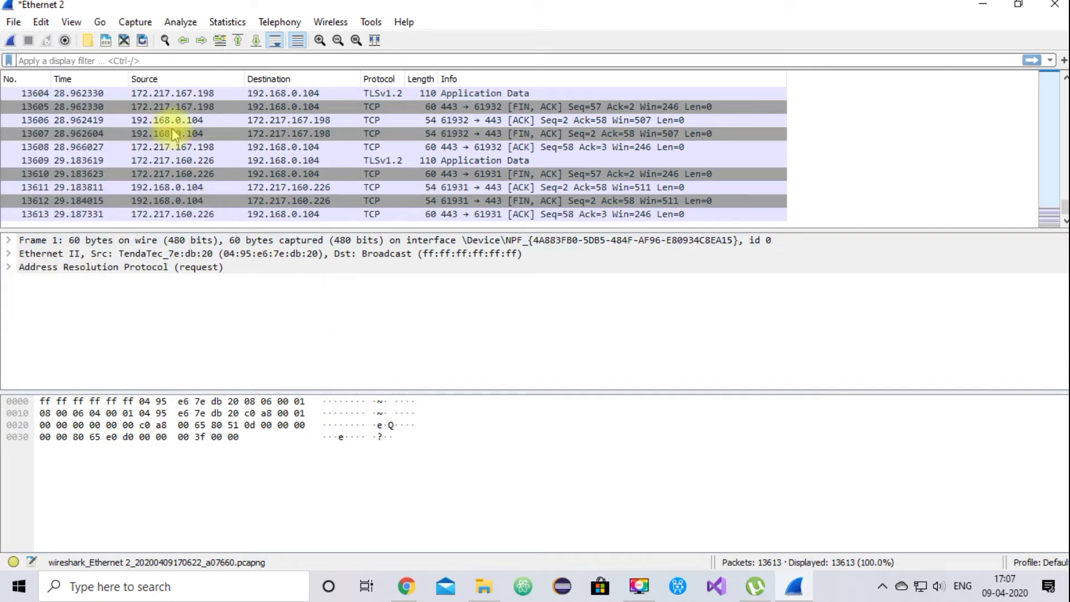
right_click(68, 44)
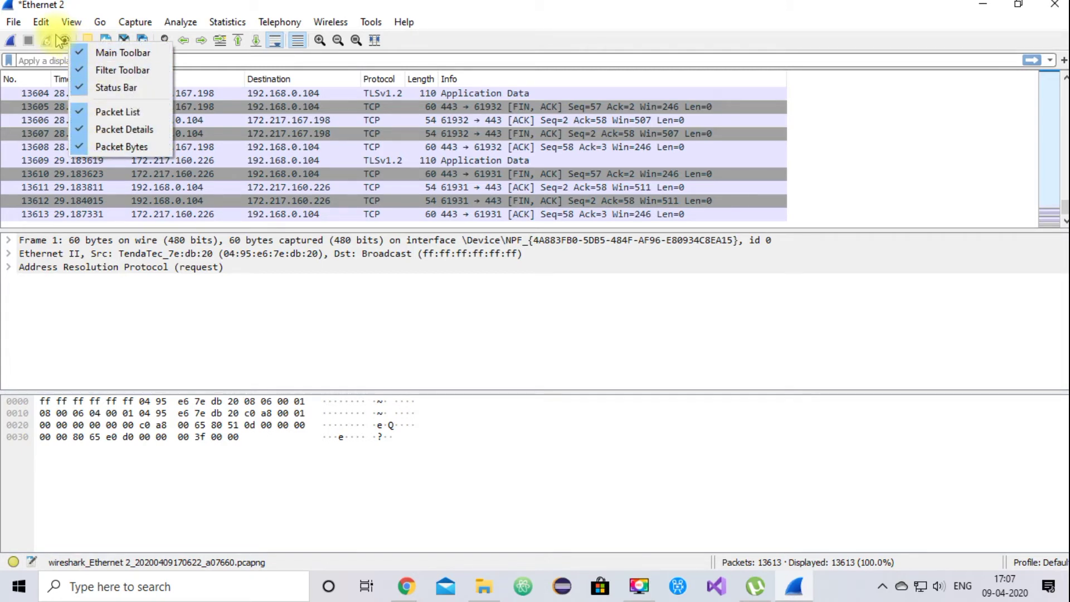
click(64, 40)
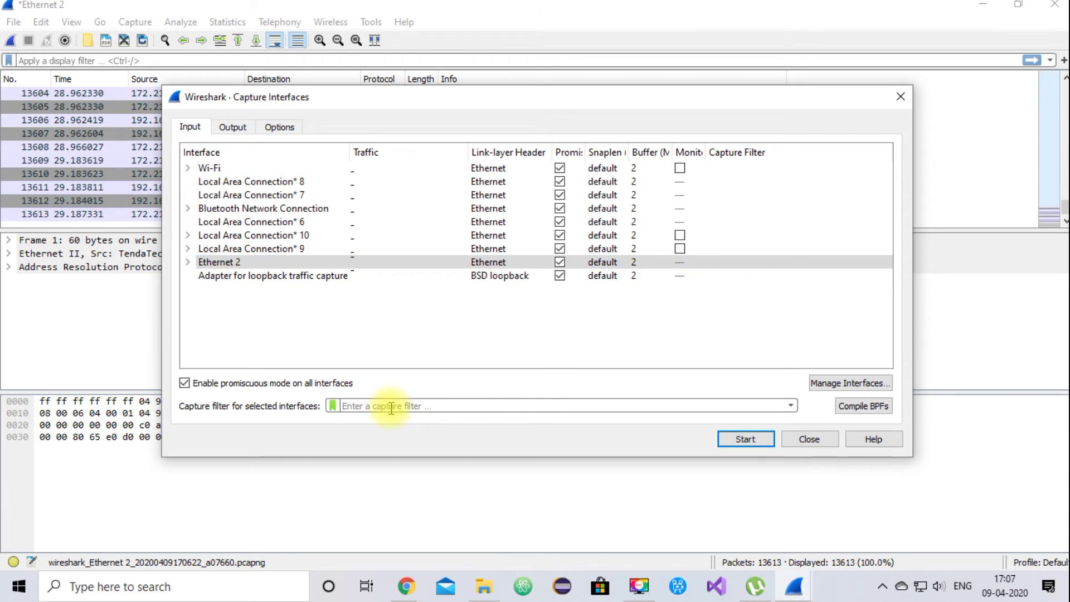
Write the note "SELECT YOUR NETWORK" in the capture filter for Ethernet 2 and clear it again
text(SELECT)
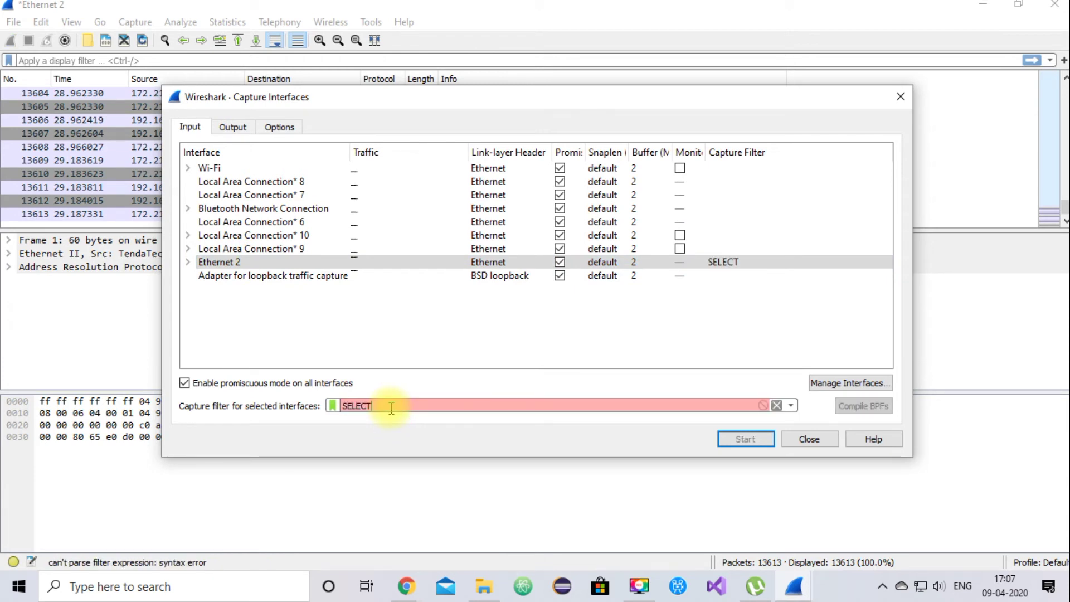
text( YOUR NETWORK)
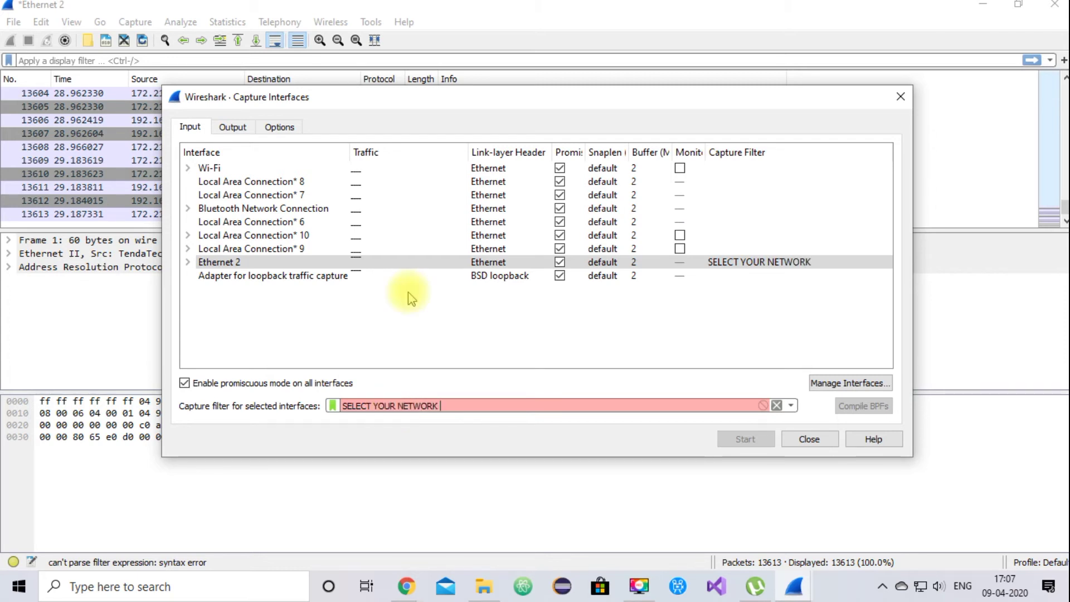
click(251, 265)
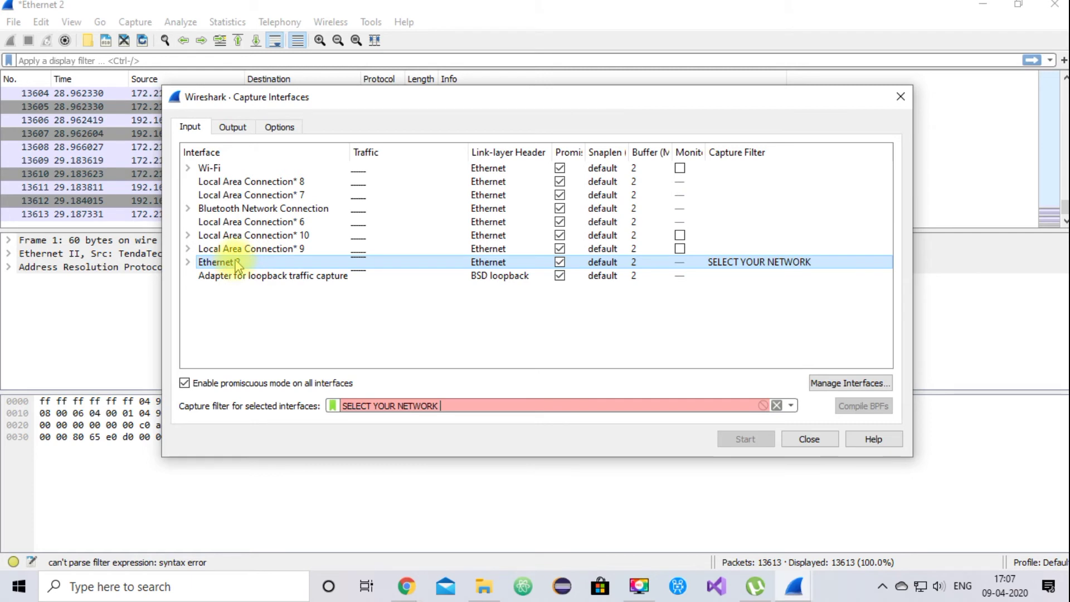
key(BackSpace)
key(BackSpace)
key(BackSpace)
key(BackSpace)
key(BackSpace)
key(BackSpace)
key(BackSpace)
key(BackSpace)
key(BackSpace)
key(BackSpace)
key(BackSpace)
key(BackSpace)
key(BackSpace)
key(BackSpace)
key(BackSpace)
key(BackSpace)
key(BackSpace)
key(BackSpace)
key(BackSpace)
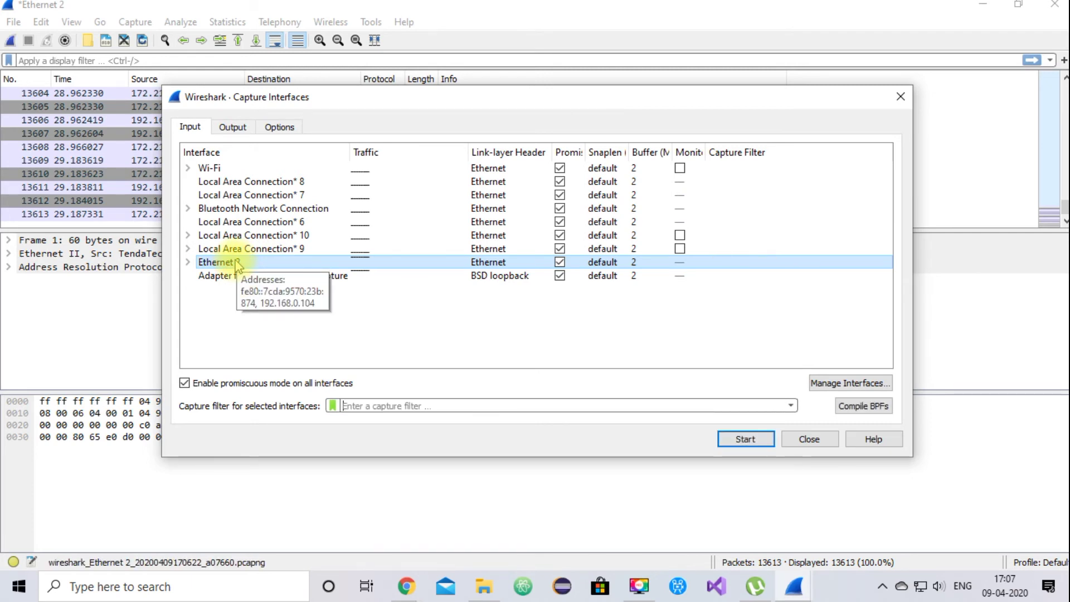
With Ethernet 2 selected, write the note "IF YOU WANT TO WRITE PACKETS IN FILE" in the capture filter and clear it again
click(256, 264)
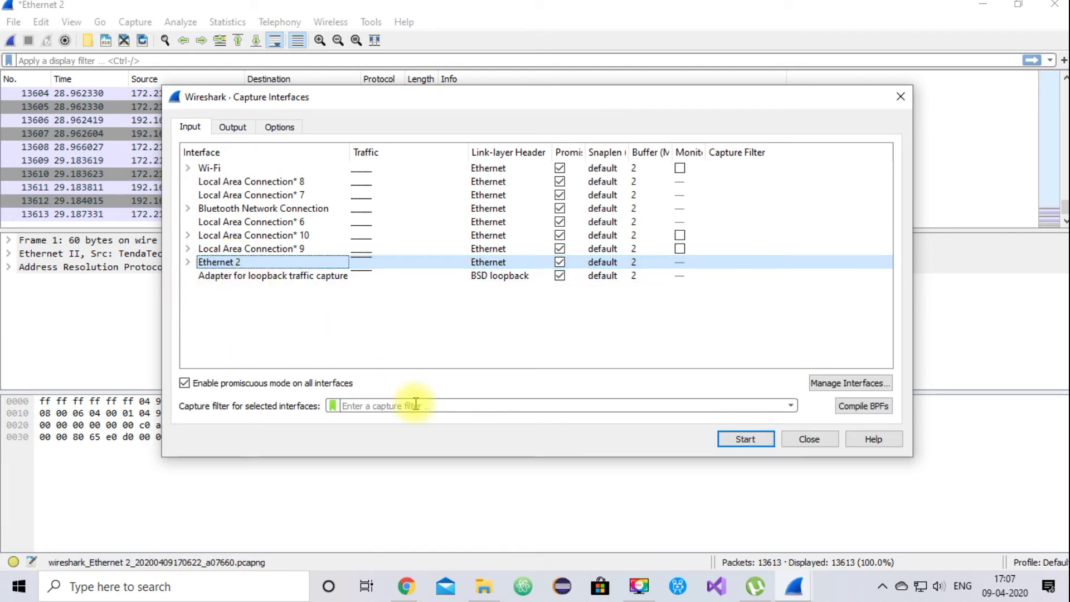
click(463, 405)
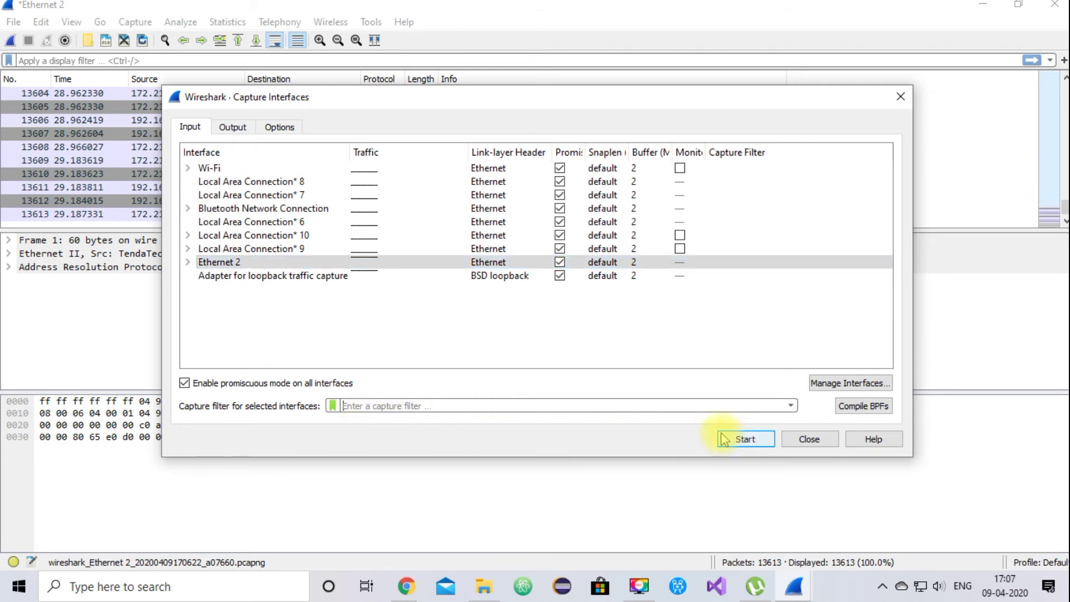
click(669, 403)
text(IF)
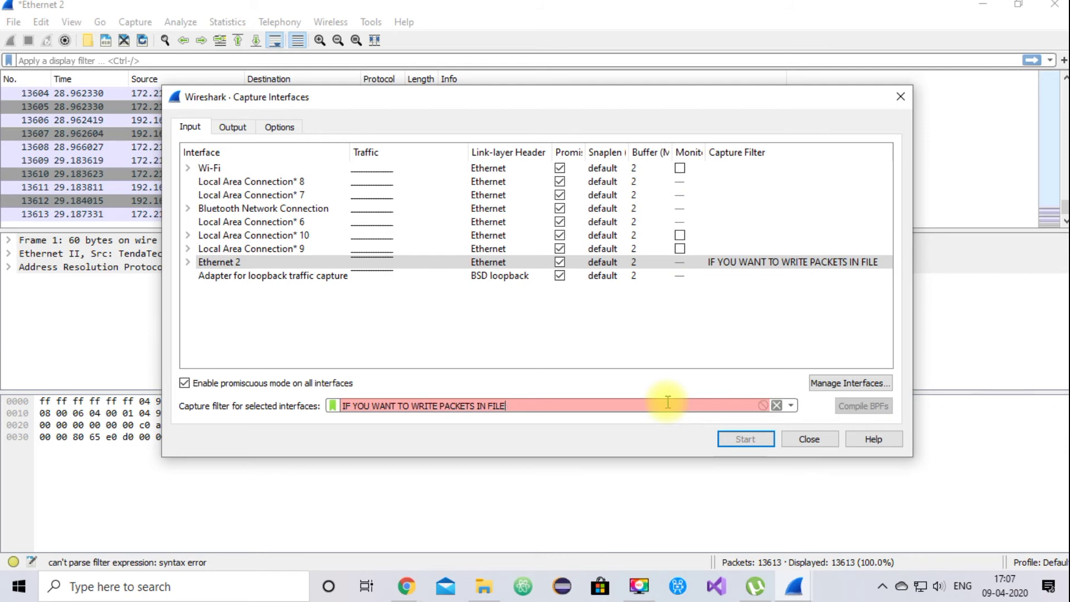
key(BackSpace)
key(BackSpace)
key(BackSpace)
key(BackSpace)
key(BackSpace)
key(BackSpace)
key(BackSpace)
key(BackSpace)
key(BackSpace)
key(BackSpace)
key(BackSpace)
key(BackSpace)
key(BackSpace)
key(BackSpace)
key(BackSpace)
key(BackSpace)
key(BackSpace)
key(BackSpace)
key(BackSpace)
key(BackSpace)
Write the notes "ENTER THE FILE NAME" and "PACKET" one after the other in the capture filter, clearing each one
text(ENTER THE FILE NAME)
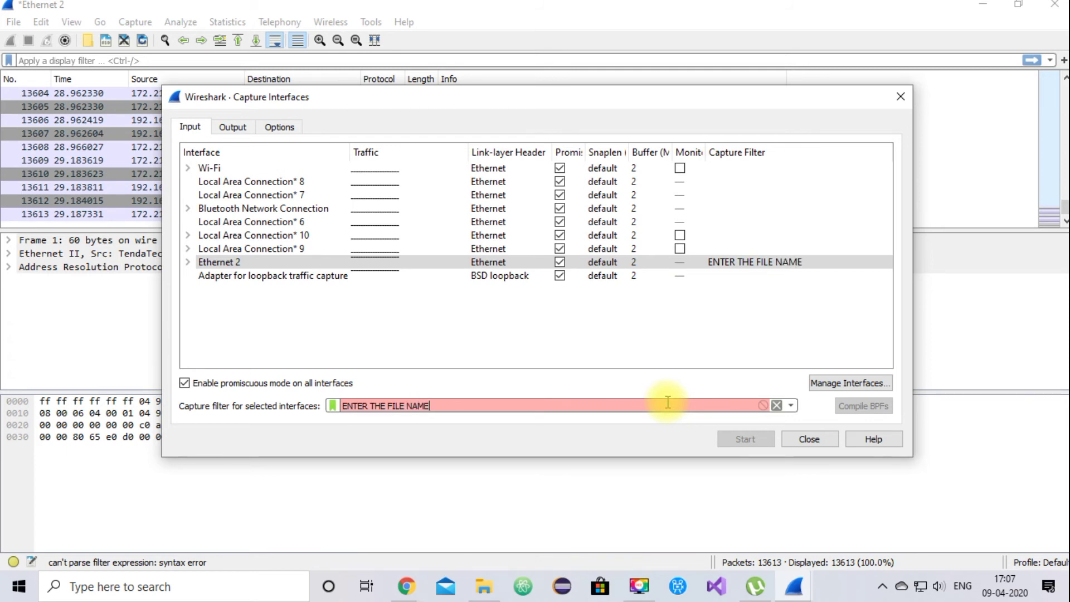
key(BackSpace)
key(BackSpace)
key(BackSpace)
key(BackSpace)
key(BackSpace)
key(BackSpace)
key(BackSpace)
key(BackSpace)
key(BackSpace)
key(BackSpace)
key(BackSpace)
key(BackSpace)
key(BackSpace)
key(BackSpace)
key(BackSpace)
key(BackSpace)
key(BackSpace)
key(BackSpace)
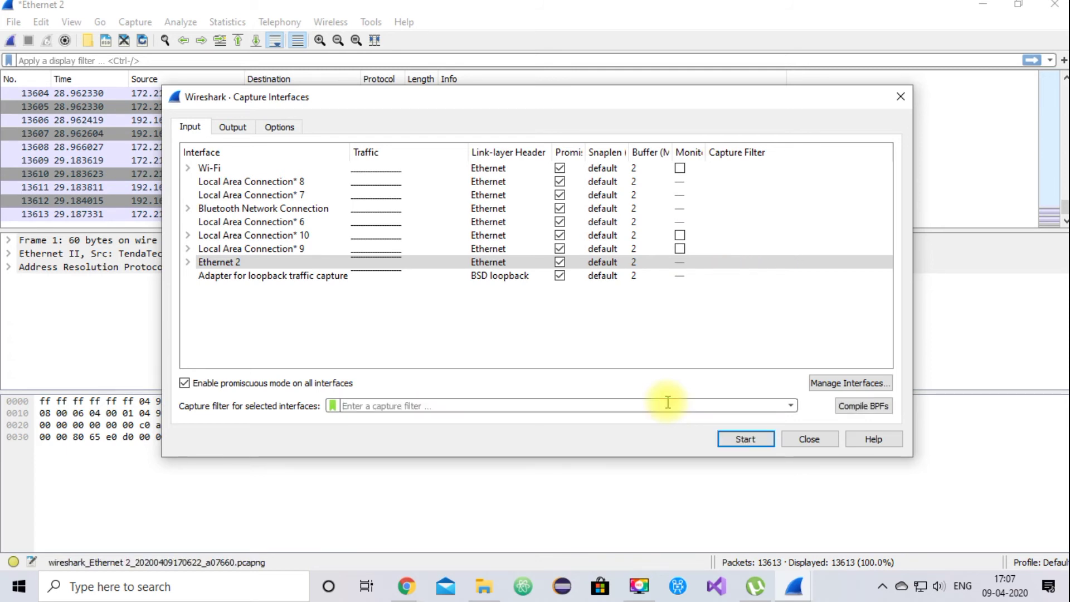
text(PACKET)
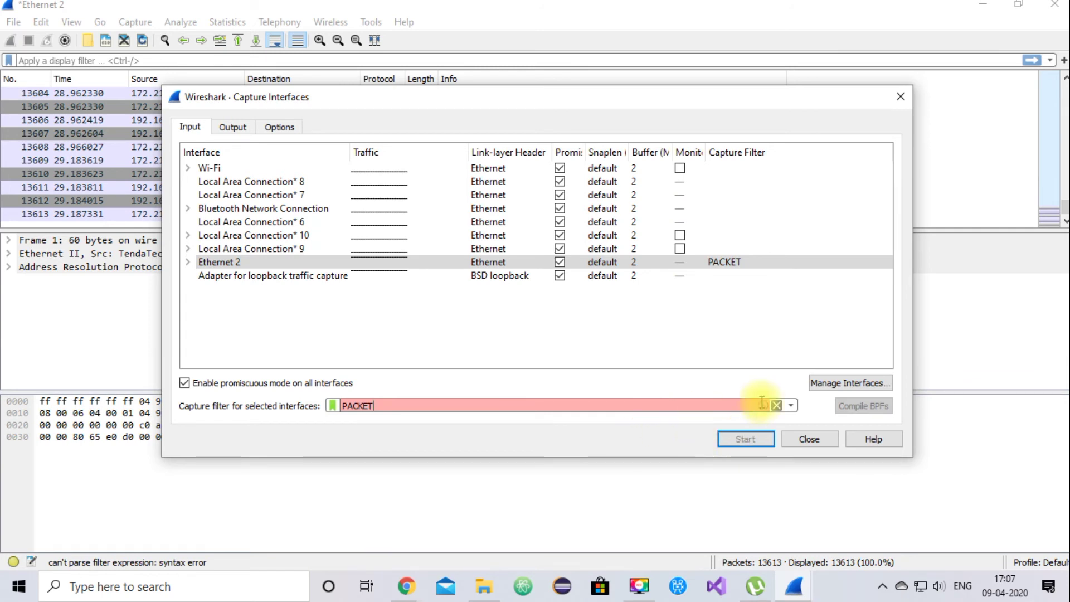
click(775, 405)
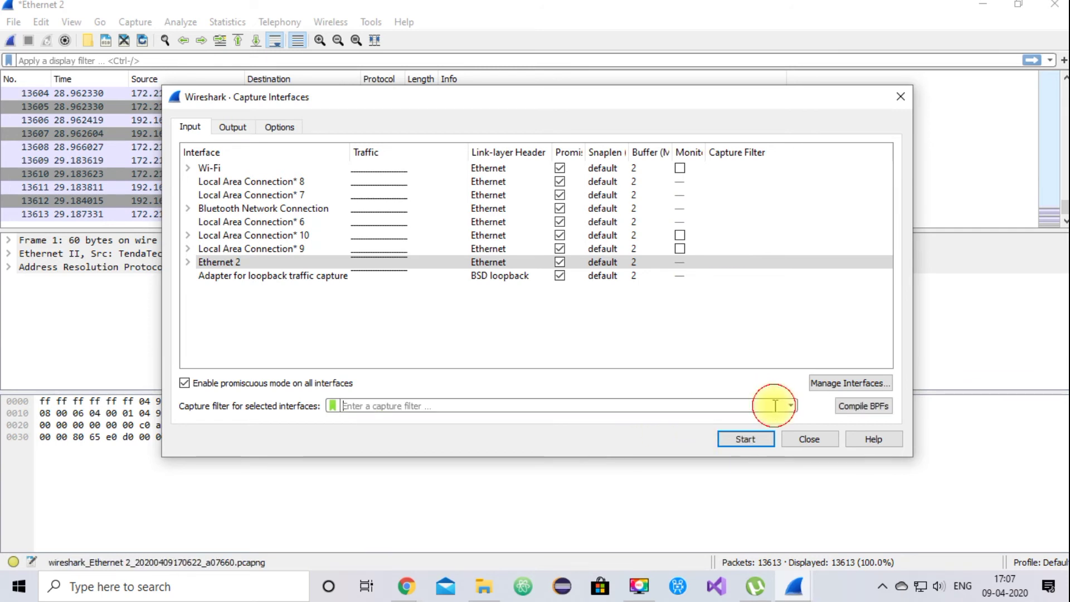
Start a new capture on Ethernet 2, saving the previously captured packets in Documents under the file name PACKET
click(748, 444)
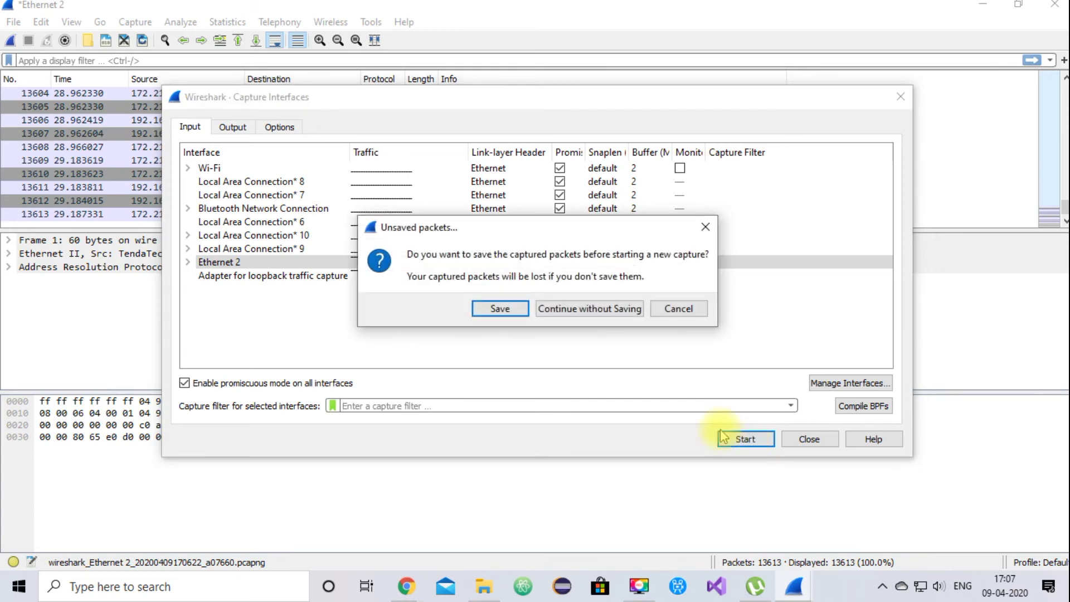
click(500, 309)
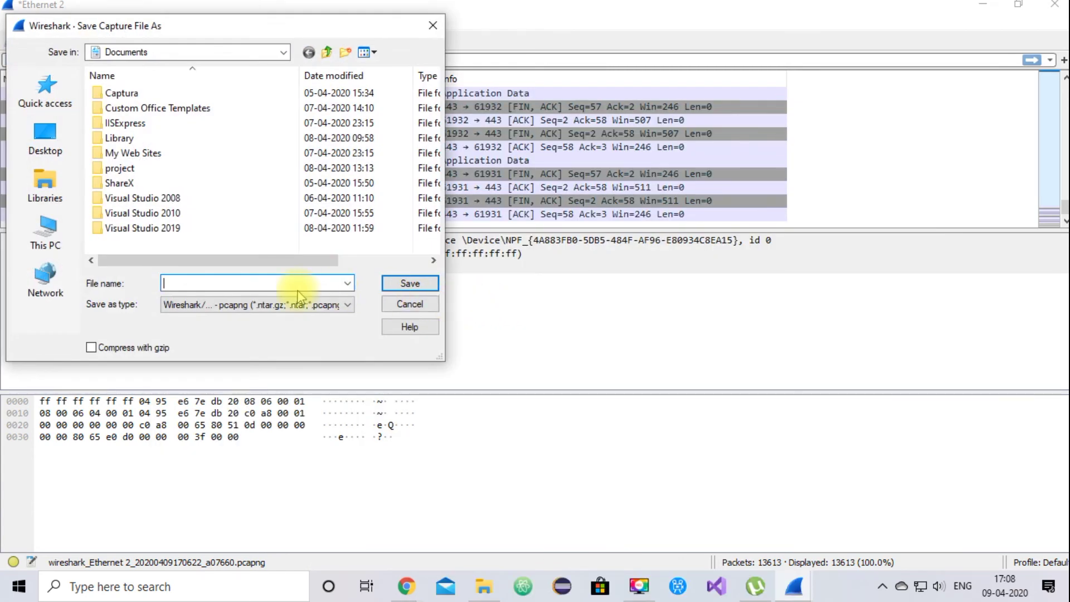
text(SANJE)
key(BackSpace)
key(BackSpace)
key(BackSpace)
key(BackSpace)
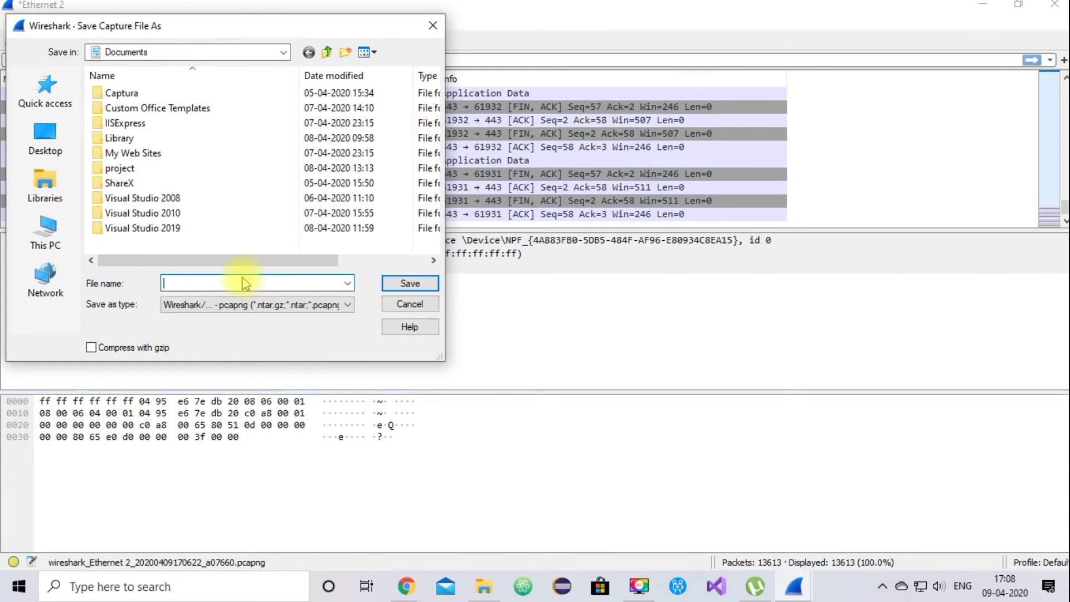
text(PACKET)
click(397, 283)
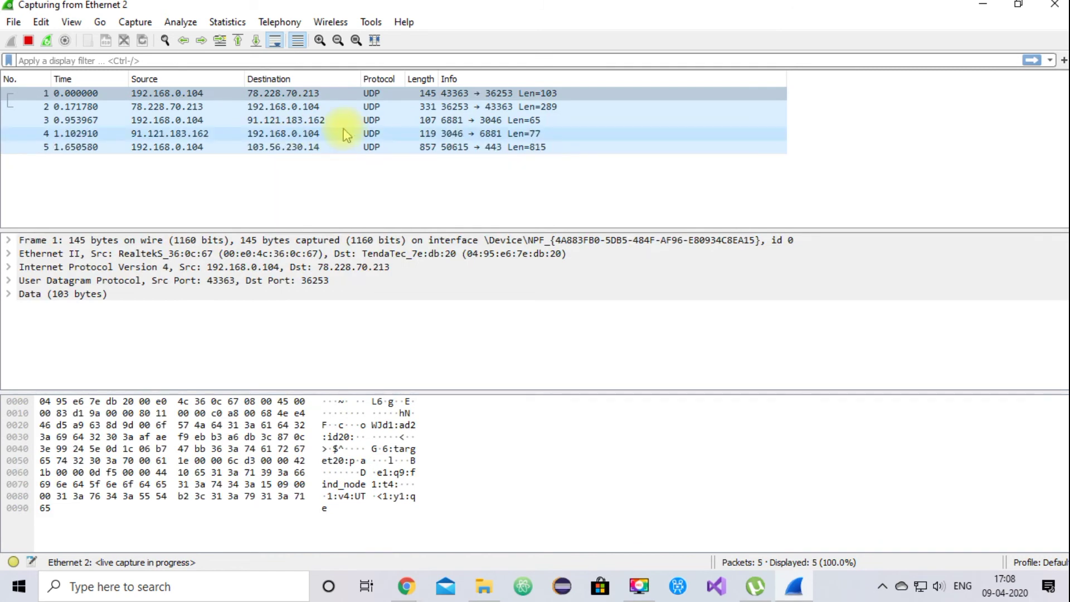
Write the note "THE PACKETS ARE START CAPTURING" in the display filter and clear it again
click(155, 65)
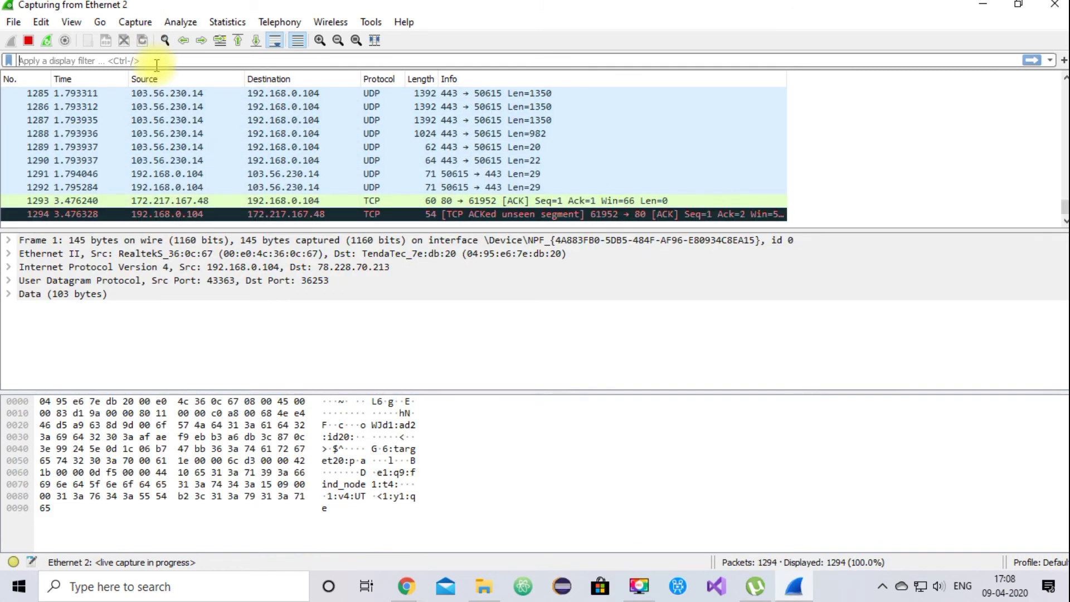
text(THE PAC)
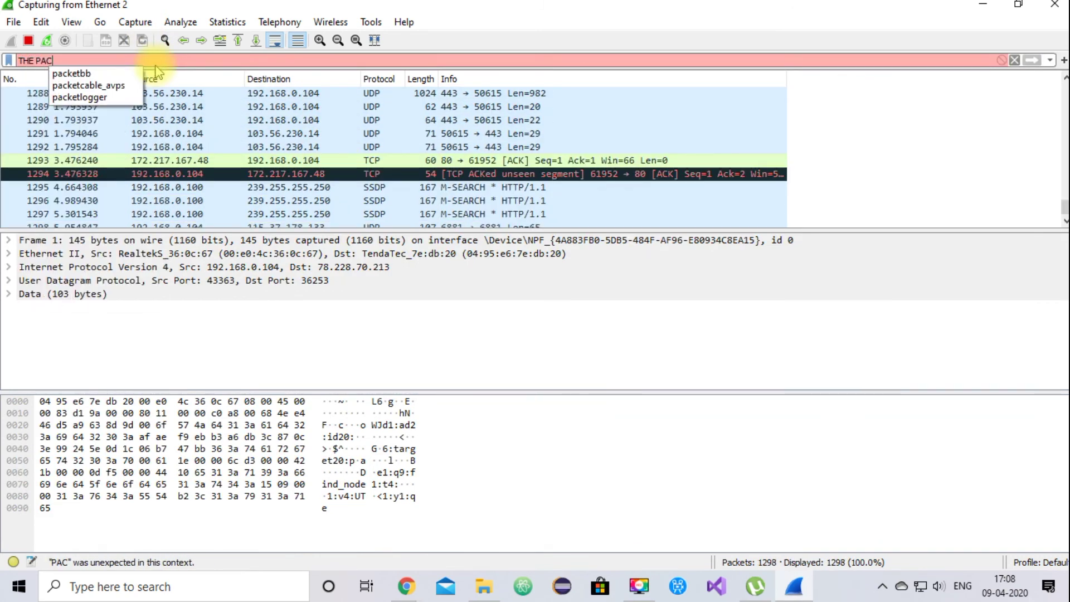
text(KET)
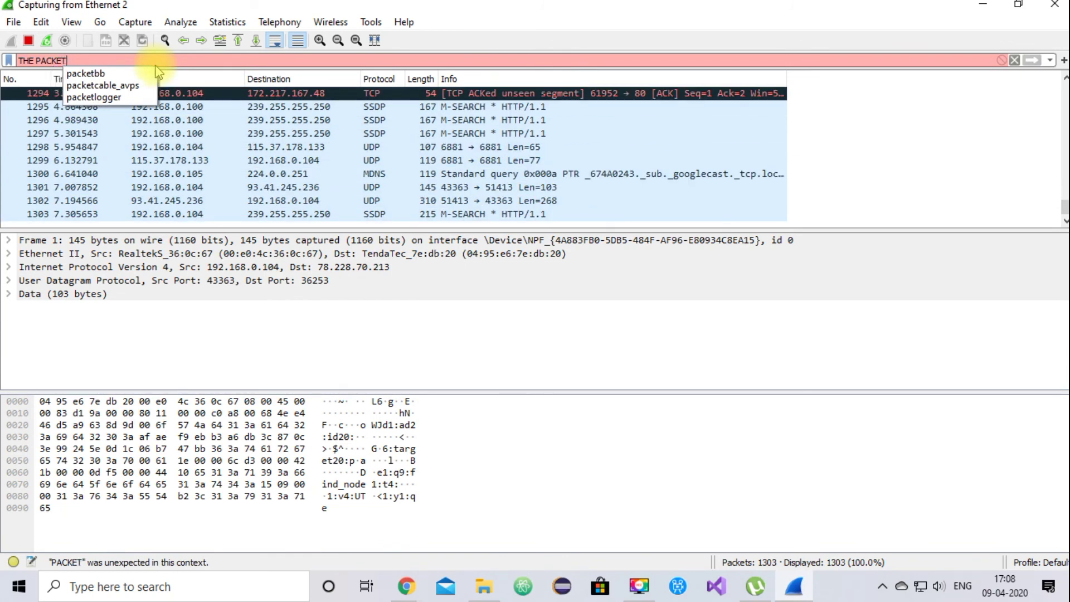
text(S ARE STA)
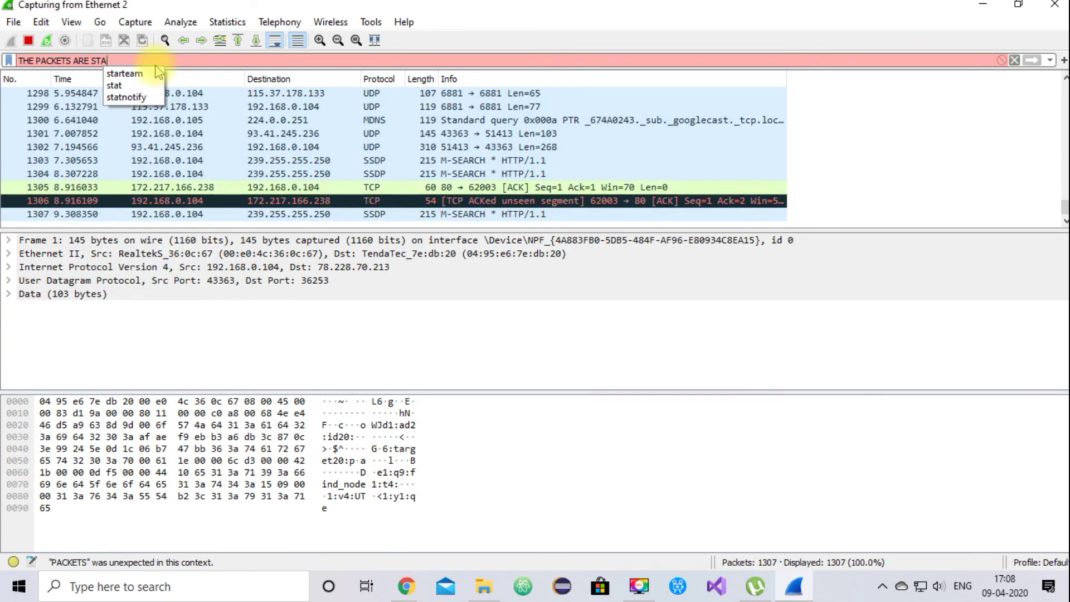
text(RT CAPU)
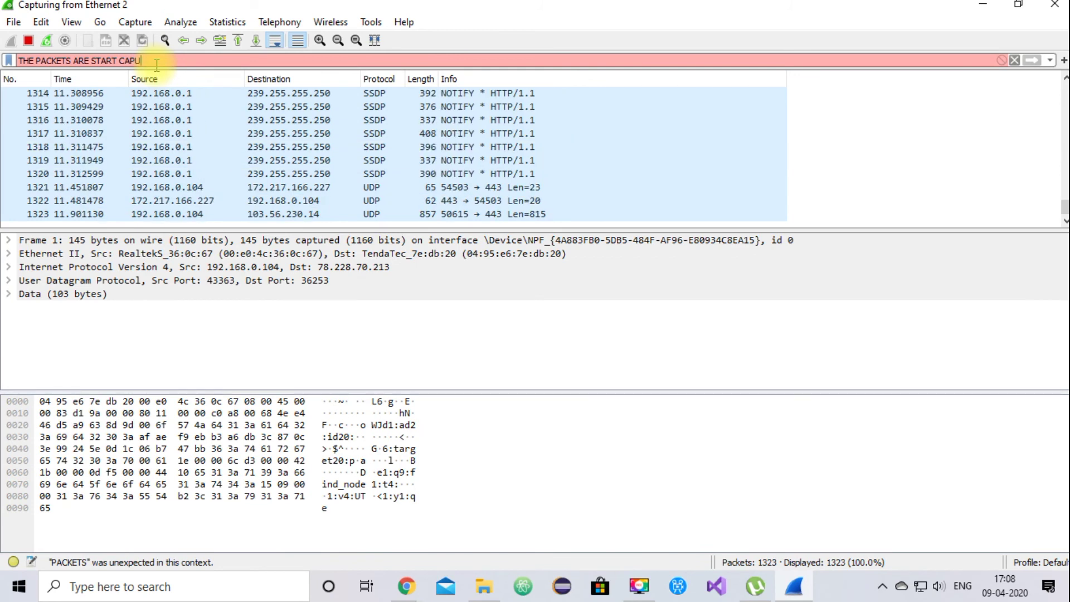
key(BackSpace)
text(TURING)
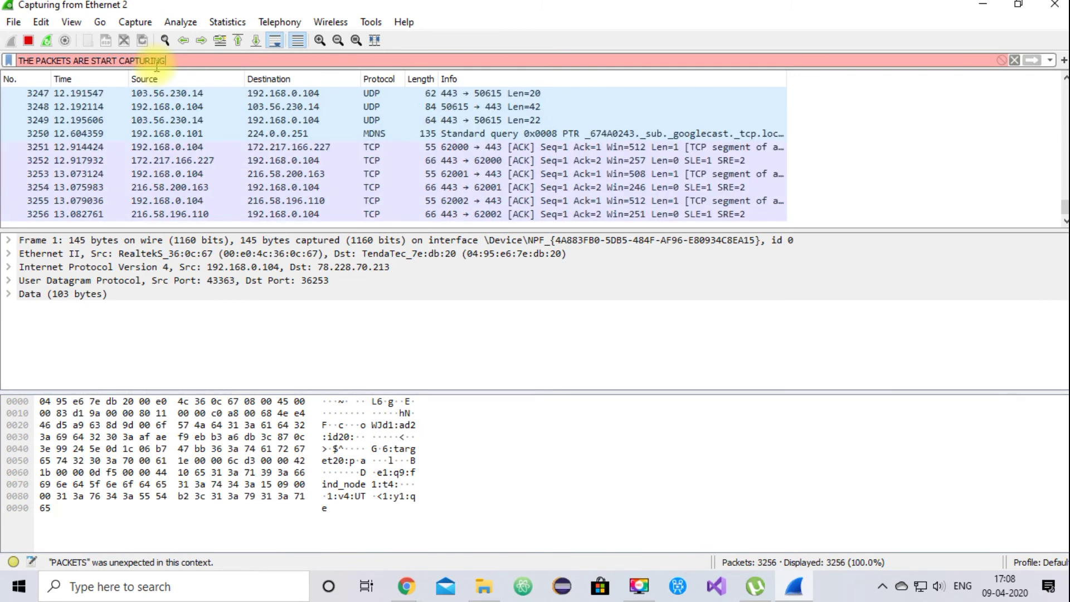
key(BackSpace)
key(BackSpace)
key(BackSpace)
key(BackSpace)
key(BackSpace)
key(BackSpace)
key(BackSpace)
key(BackSpace)
key(BackSpace)
key(BackSpace)
key(BackSpace)
key(BackSpace)
key(BackSpace)
key(BackSpace)
key(BackSpace)
key(BackSpace)
key(BackSpace)
key(BackSpace)
key(BackSpace)
key(BackSpace)
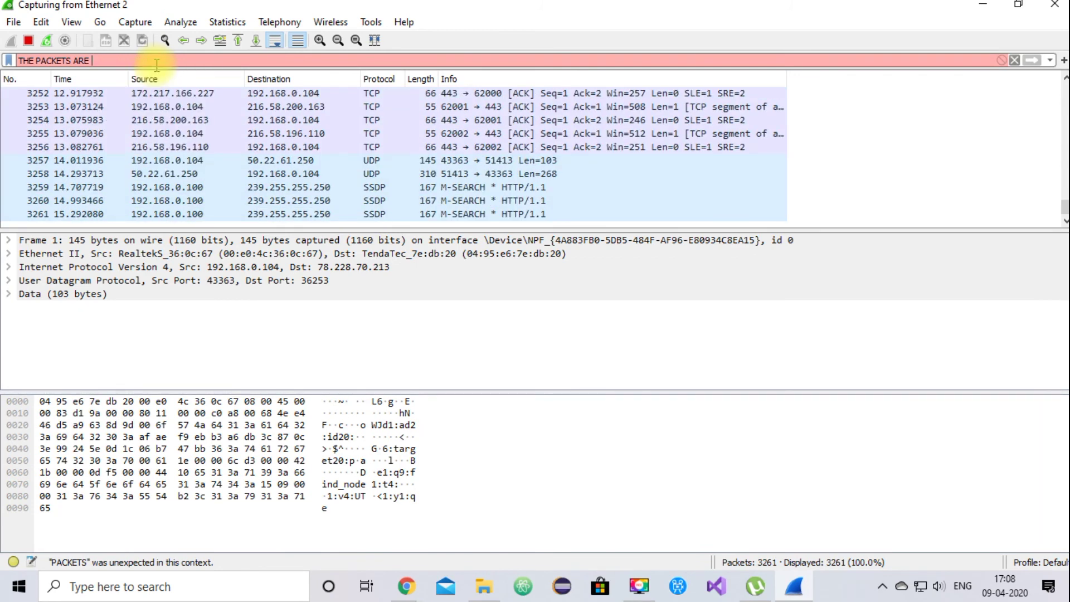
key(BackSpace)
key(BackSpace)
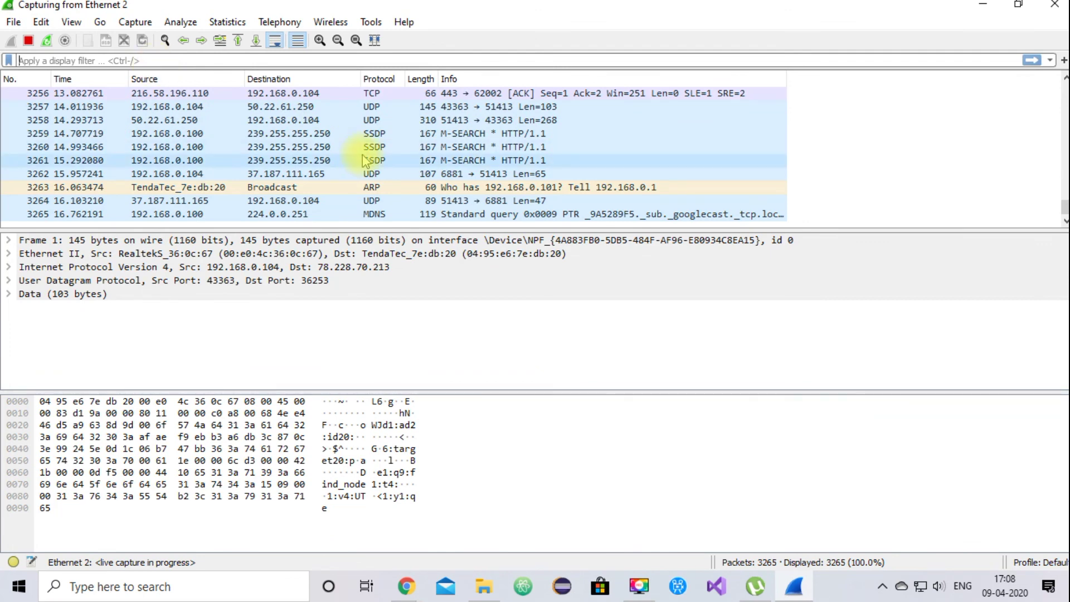
Apply the display filter http to the packets of the running capture
scroll(363, 162, up, 12)
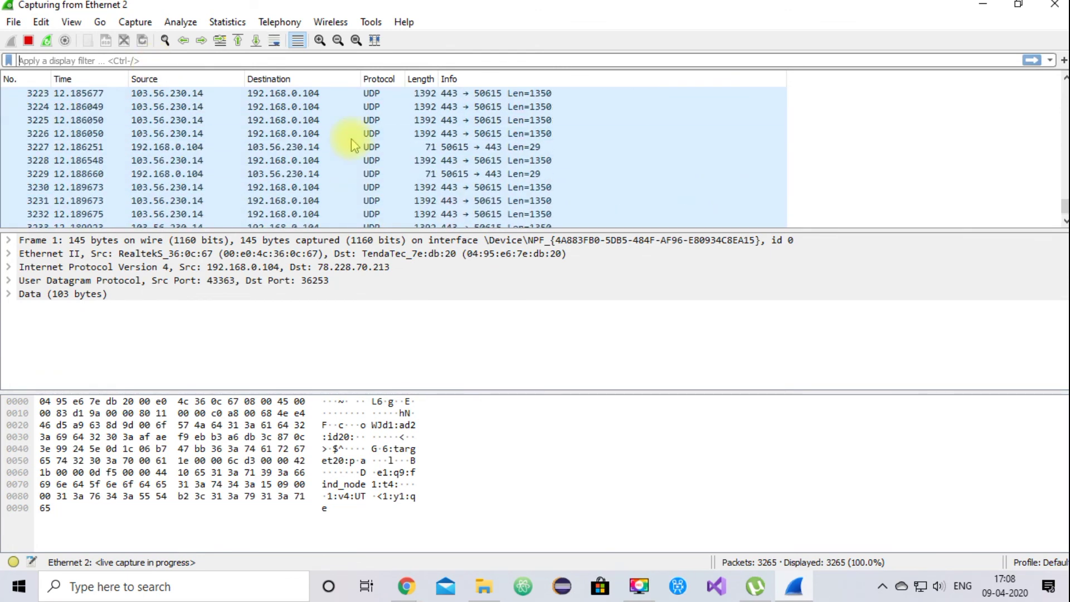
text(HTT)
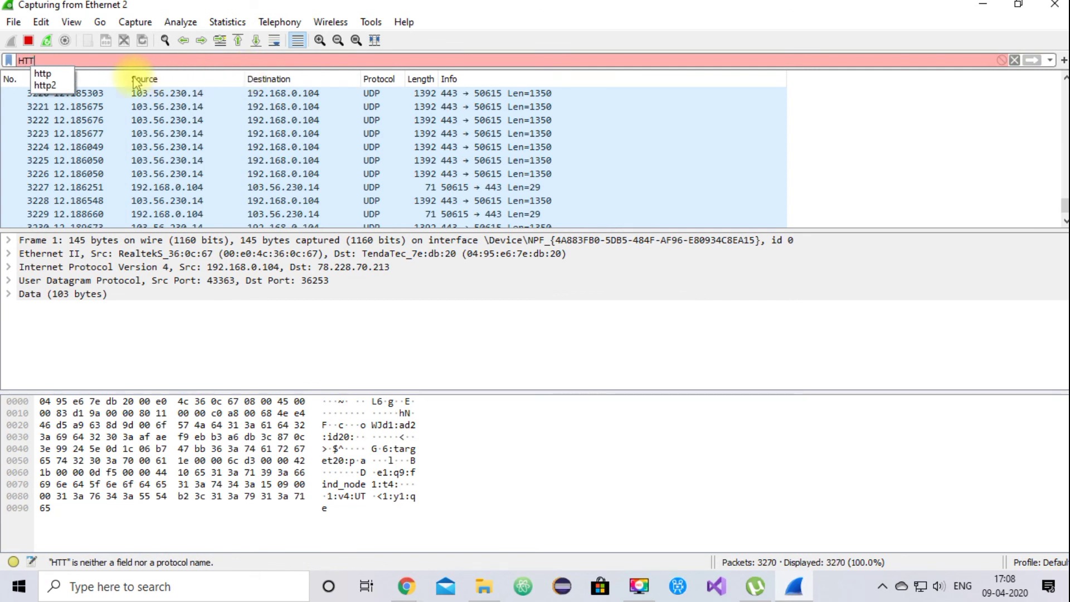
click(43, 73)
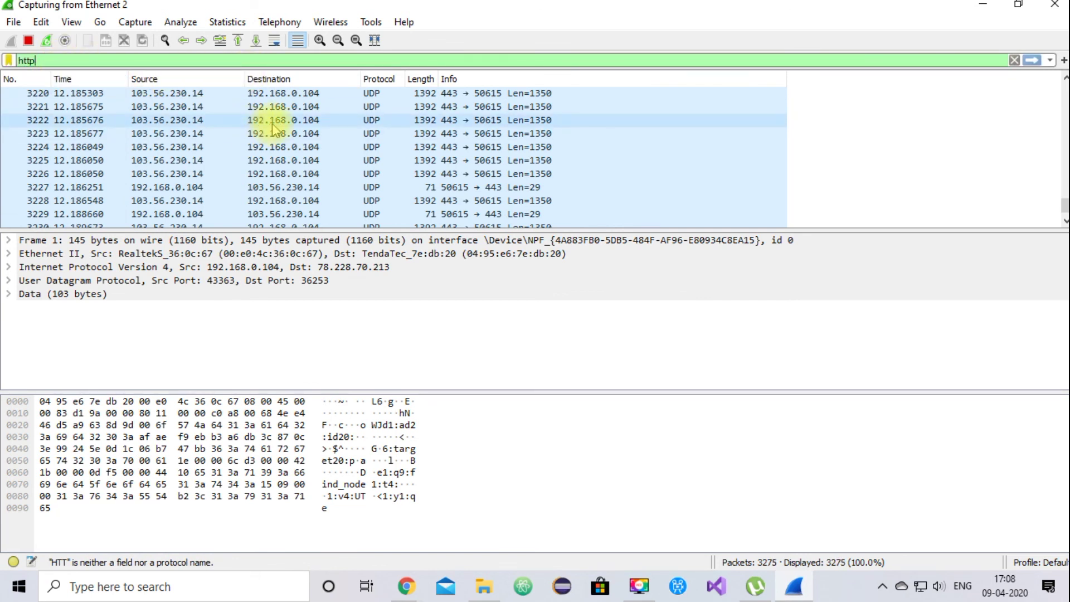
key(Return)
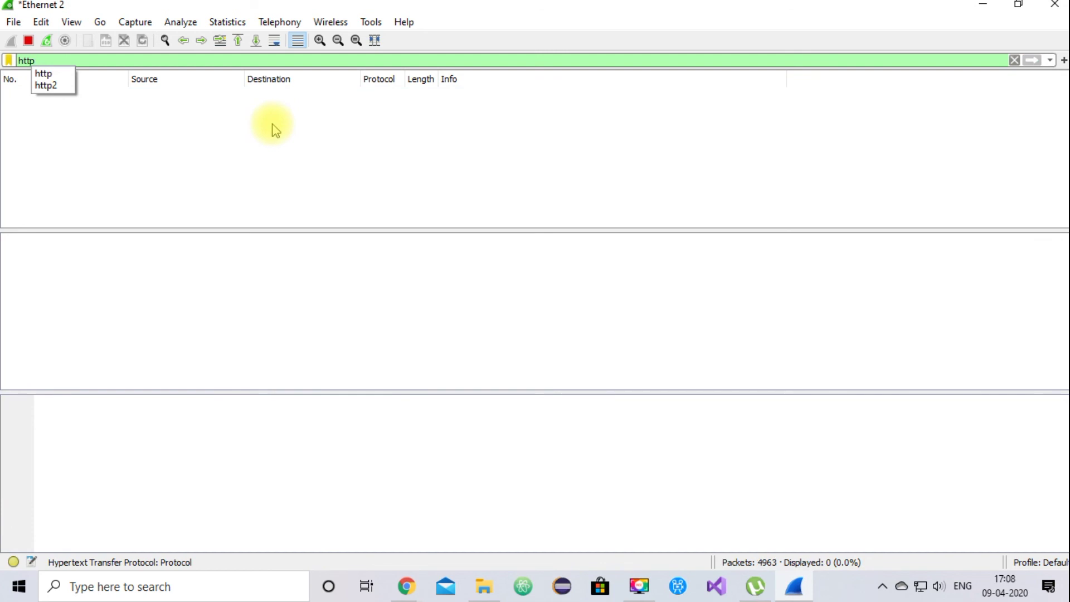
Remove the http display filter so that all packets of the running capture are listed
key(BackSpace)
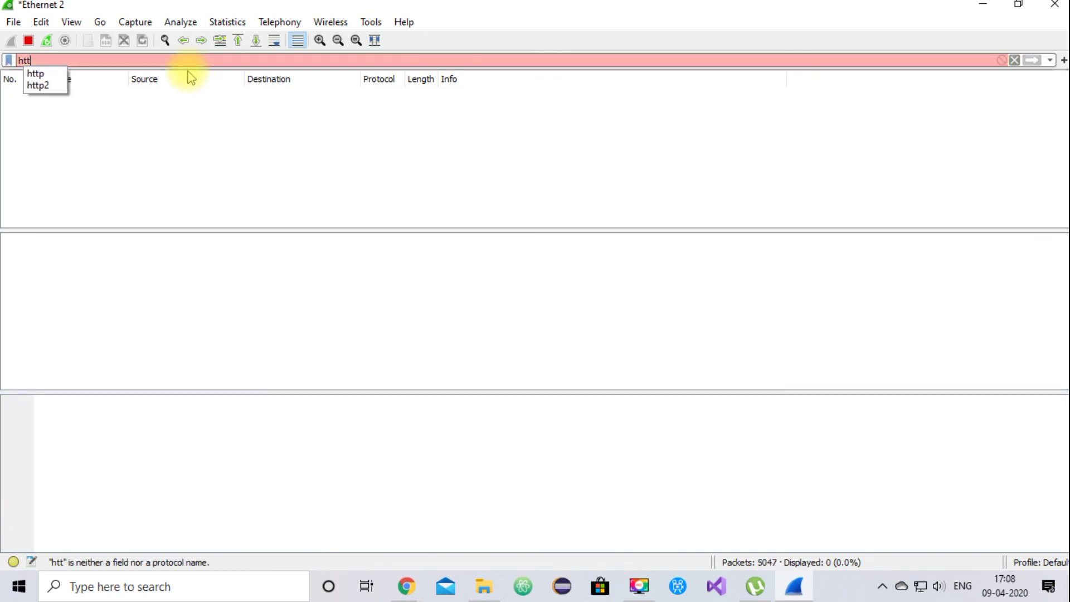
key(BackSpace)
key(BackSpace)
key(BackSpace)
key(Return)
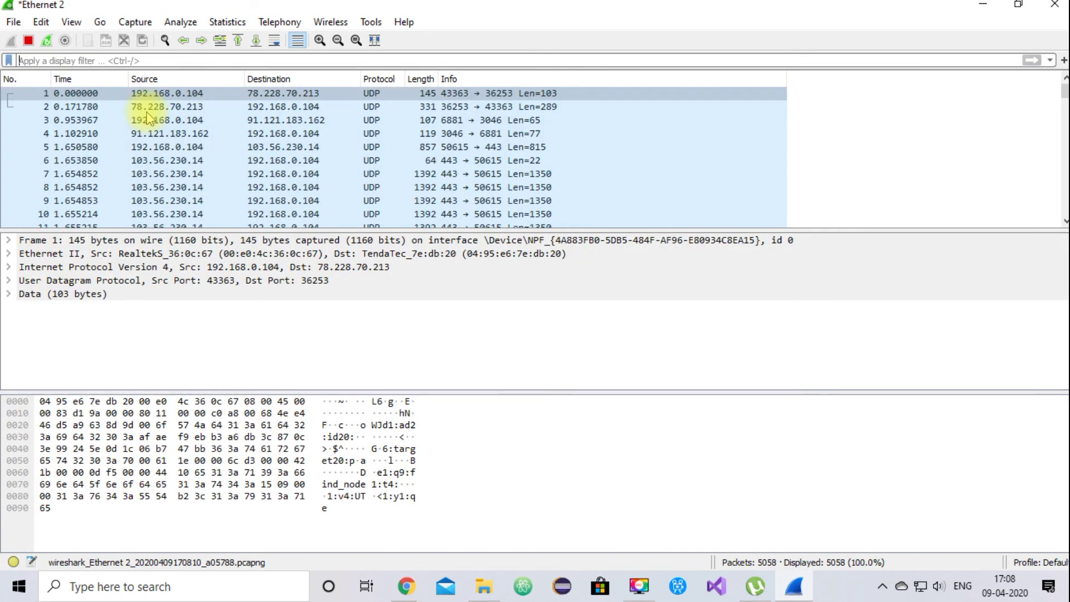
Look through the unfiltered packet list of the running Ethernet 2 capture, examining the protocol of the packets
scroll(366, 159, down, 10)
scroll(366, 166, down, 20)
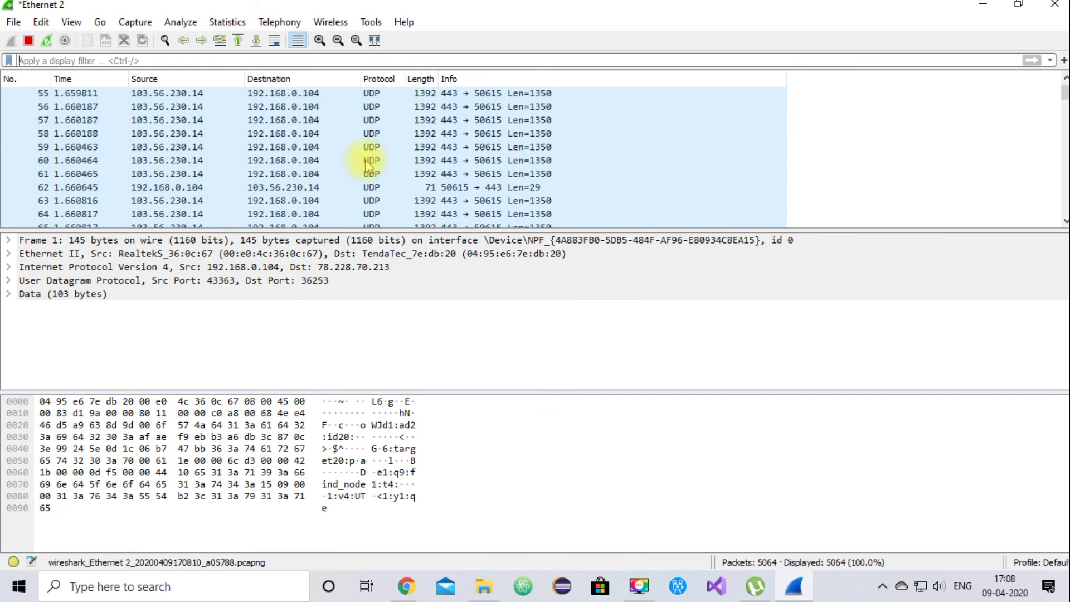
scroll(368, 166, down, 20)
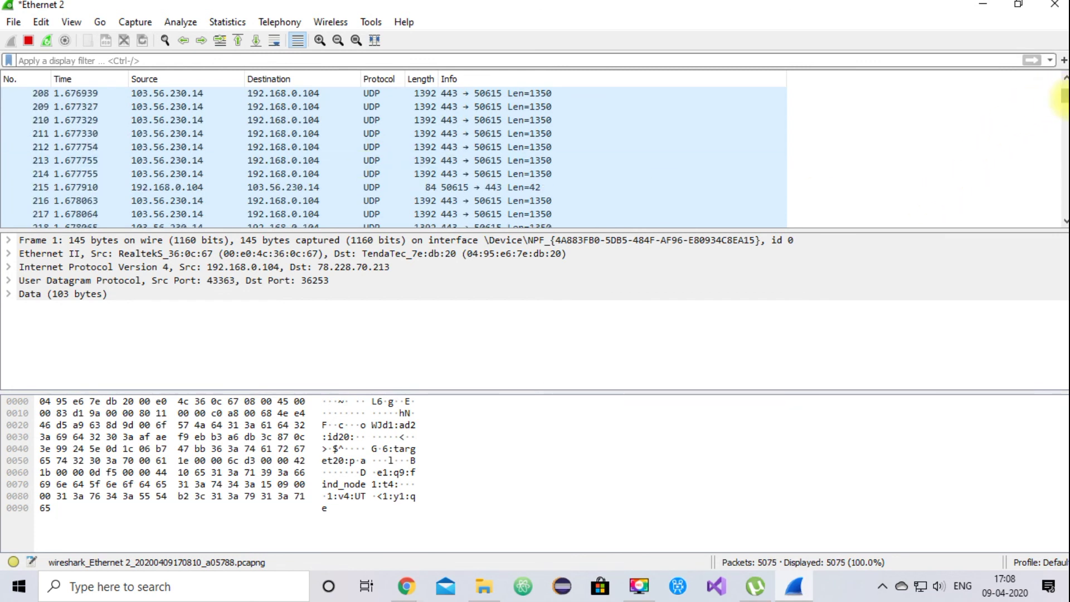
click(1069, 100)
click(1067, 119)
click(1066, 120)
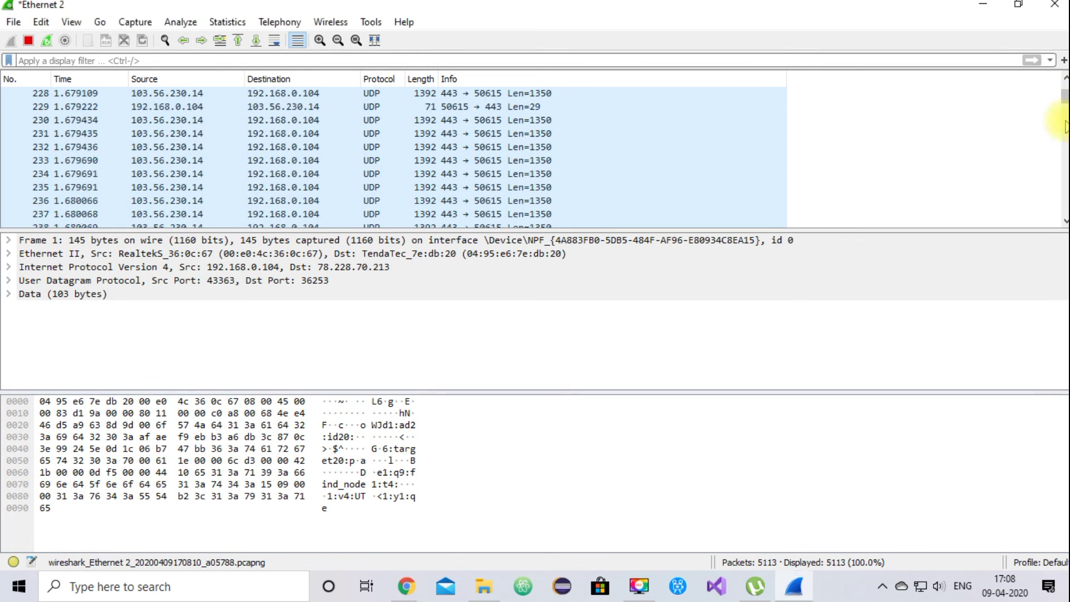
drag(1066, 126, 1066, 126)
scroll(624, 165, down, 20)
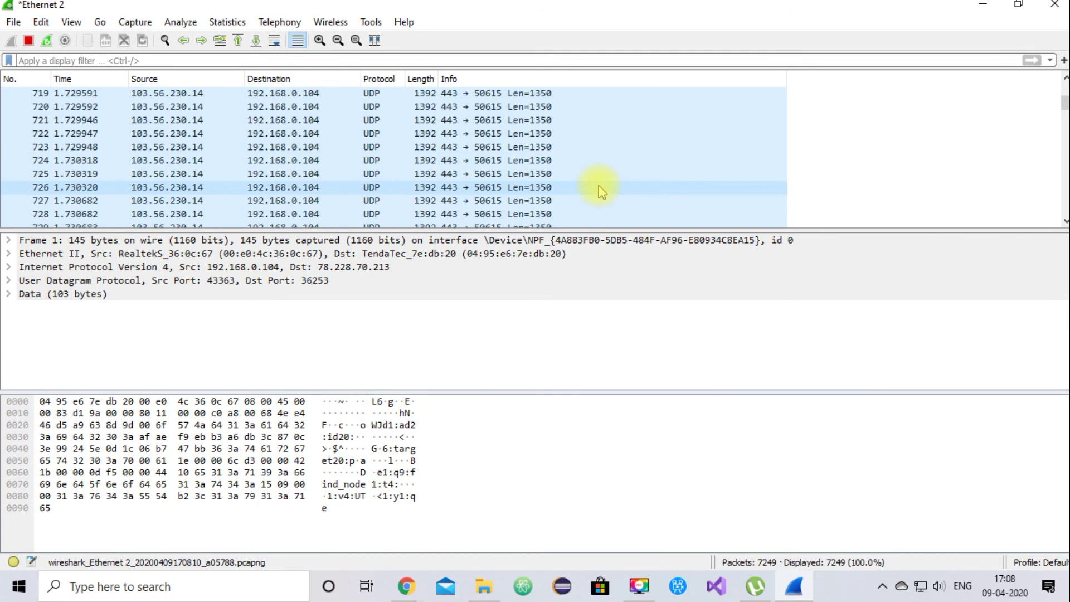
scroll(587, 198, down, 20)
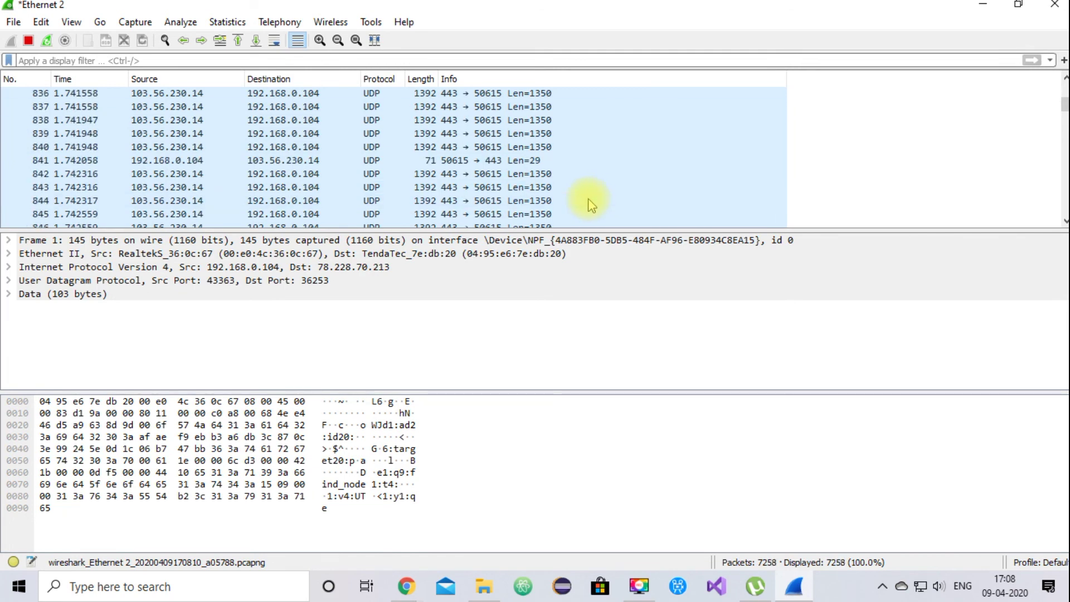